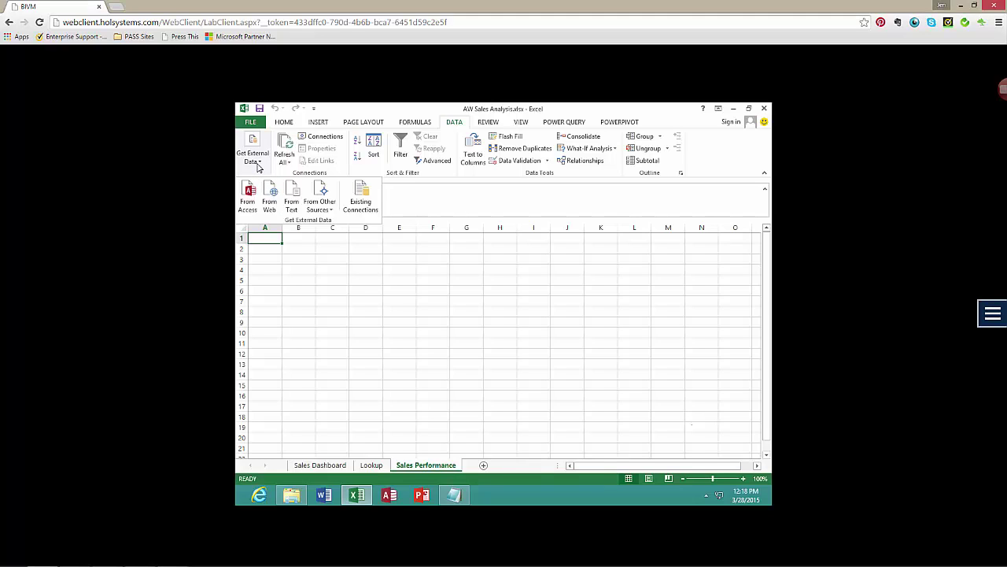
Insert a PivotTable report based on the workbook data model tables at cell A1 of the Sales Performance sheet.
left_click(257, 165)
left_click(257, 165)
left_click(364, 204)
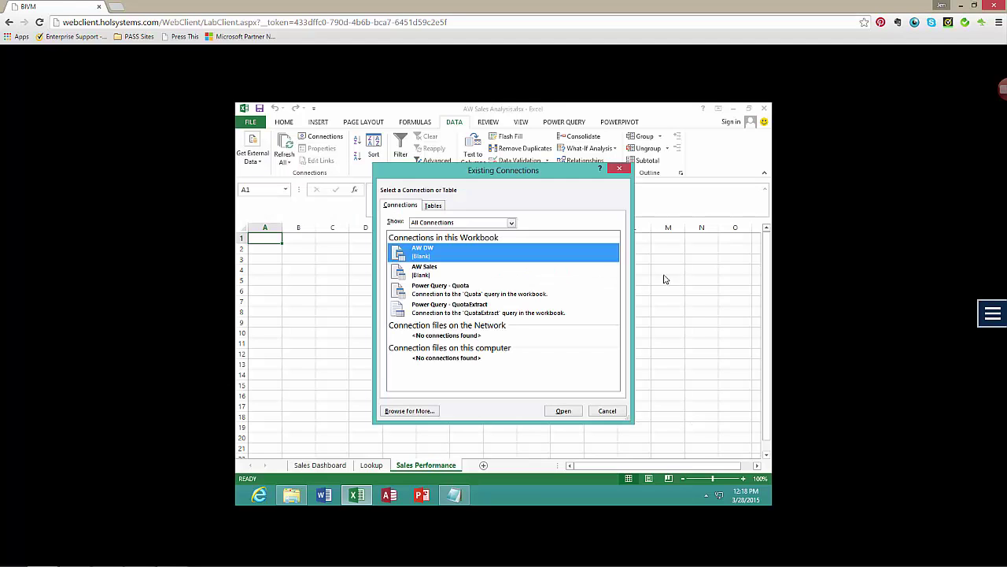
left_click(433, 205)
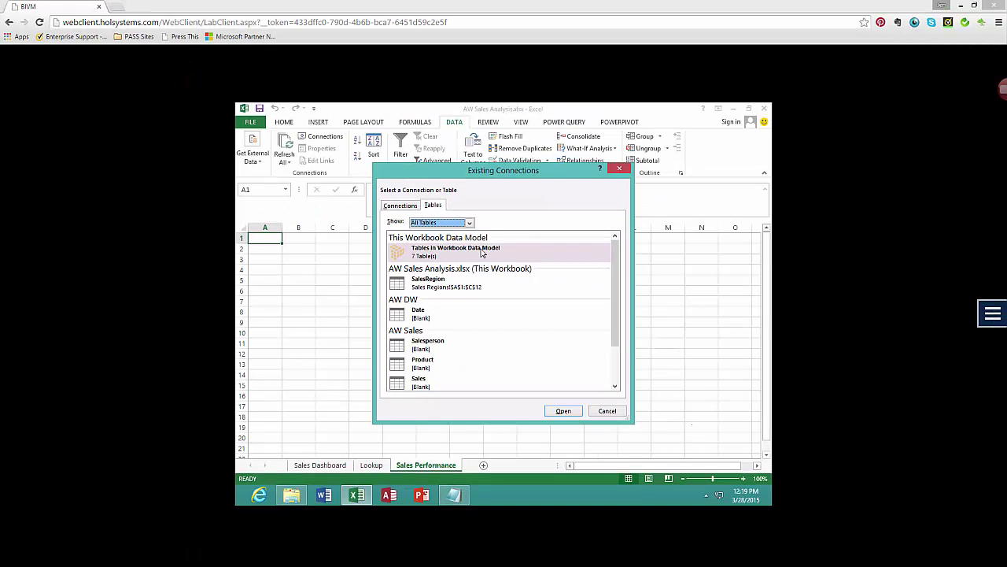
left_click(484, 256)
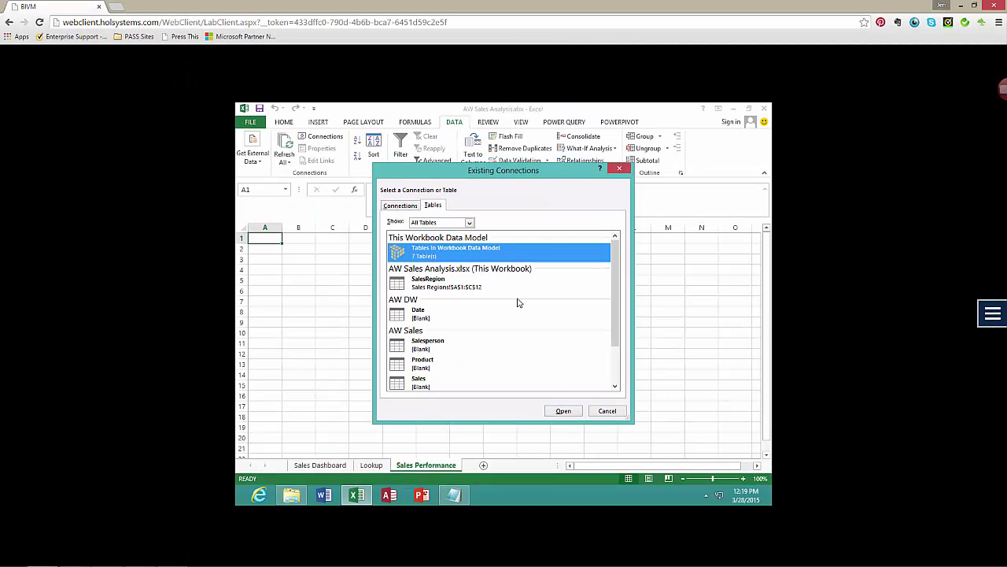
left_click(563, 410)
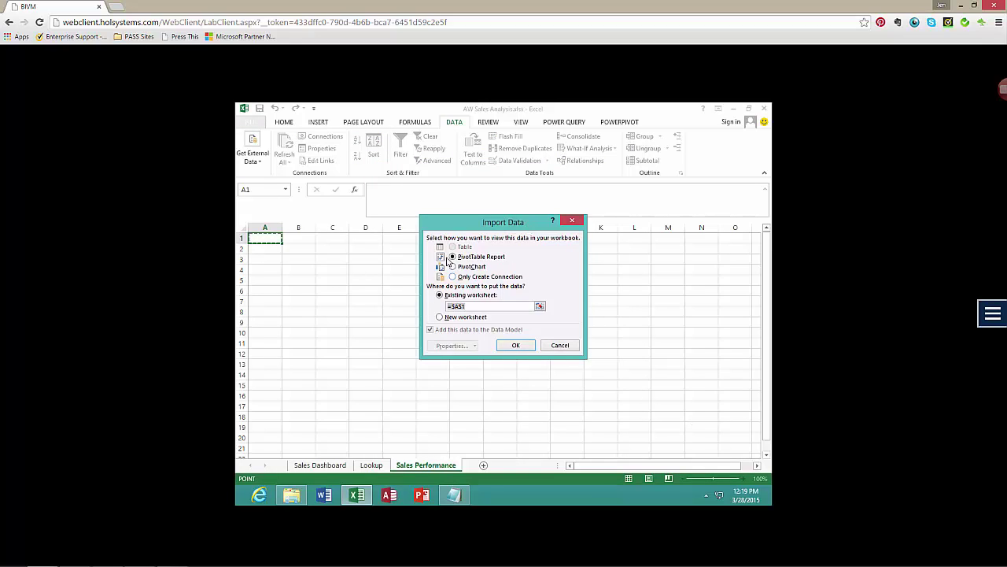
left_click(515, 347)
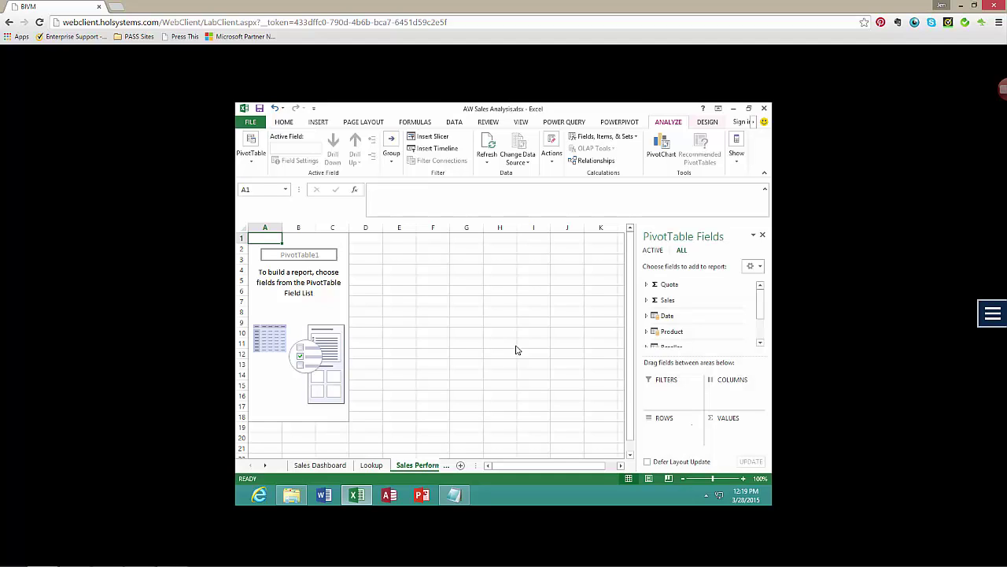
Add the Date table's Fiscal hierarchy as a report filter and filter it to FY2010.
left_click(646, 315)
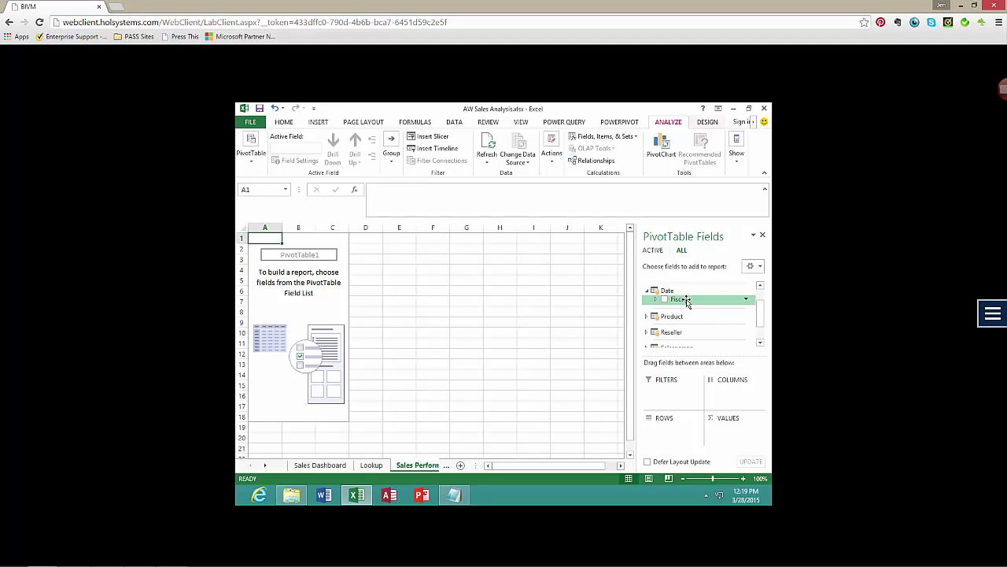
left_click_drag(686, 301, 676, 400)
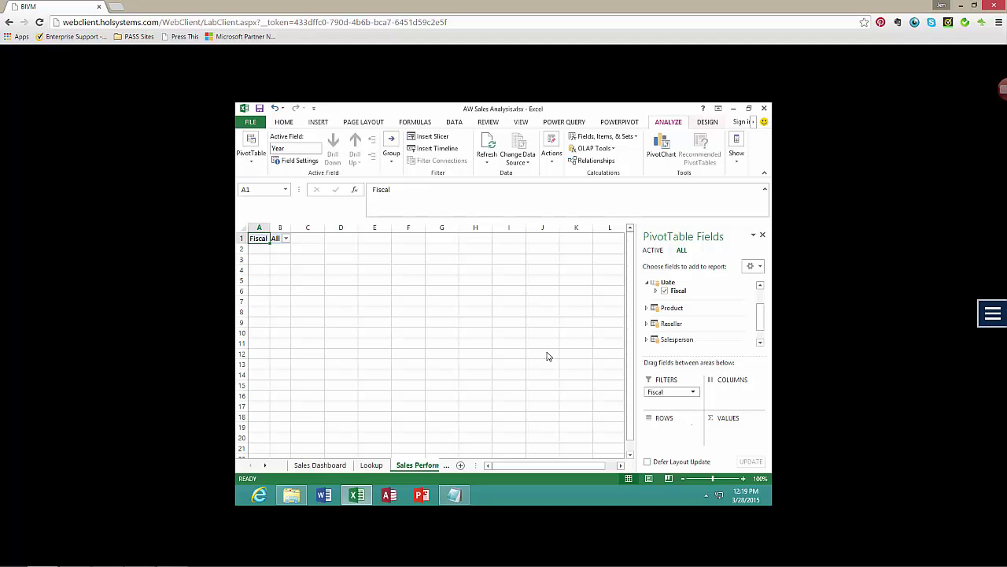
left_click(286, 239)
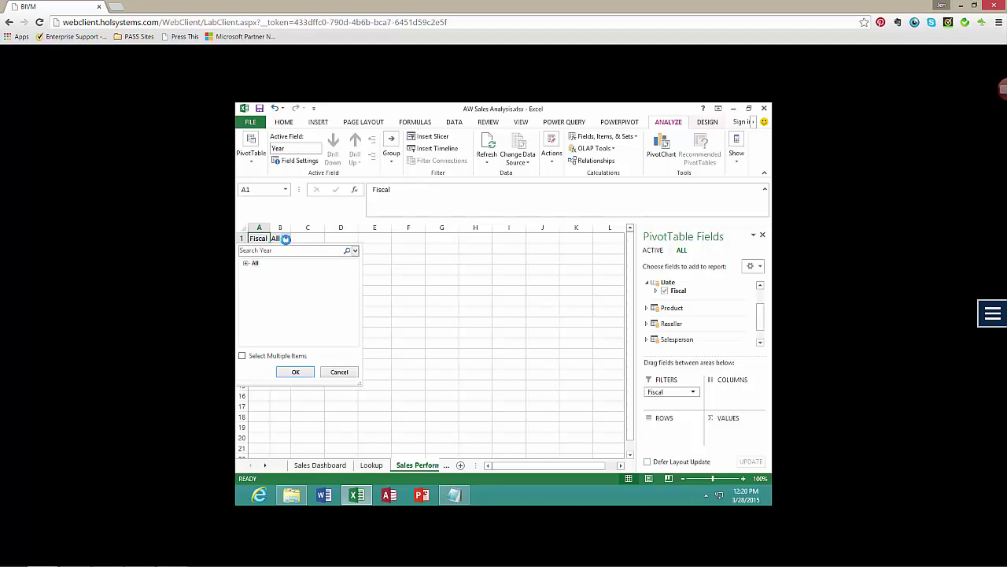
left_click(246, 263)
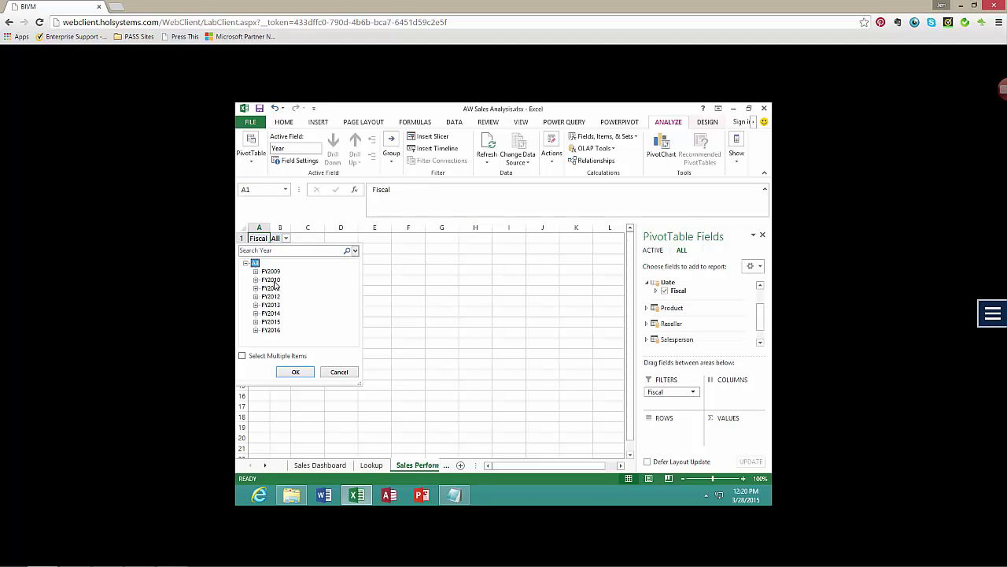
left_click(271, 280)
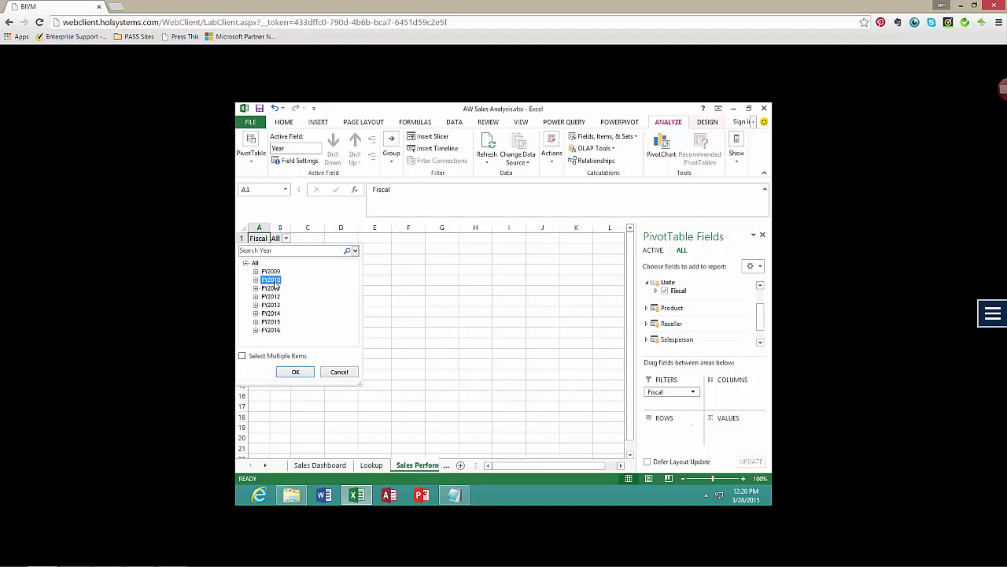
left_click(296, 372)
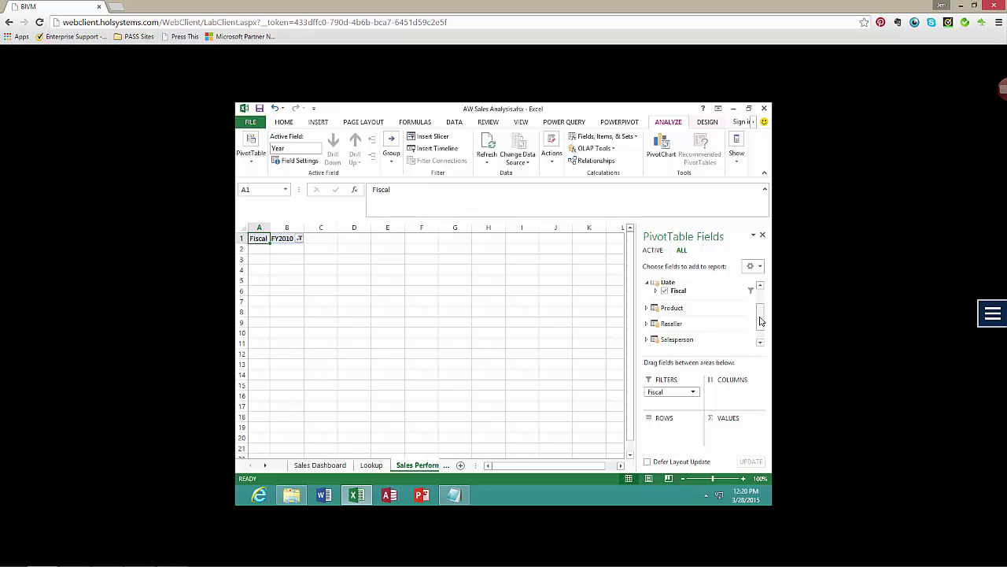
Add the Sales Regions hierarchy from the SalesRegion table to the PivotTable rows.
left_click_drag(761, 320, 769, 297)
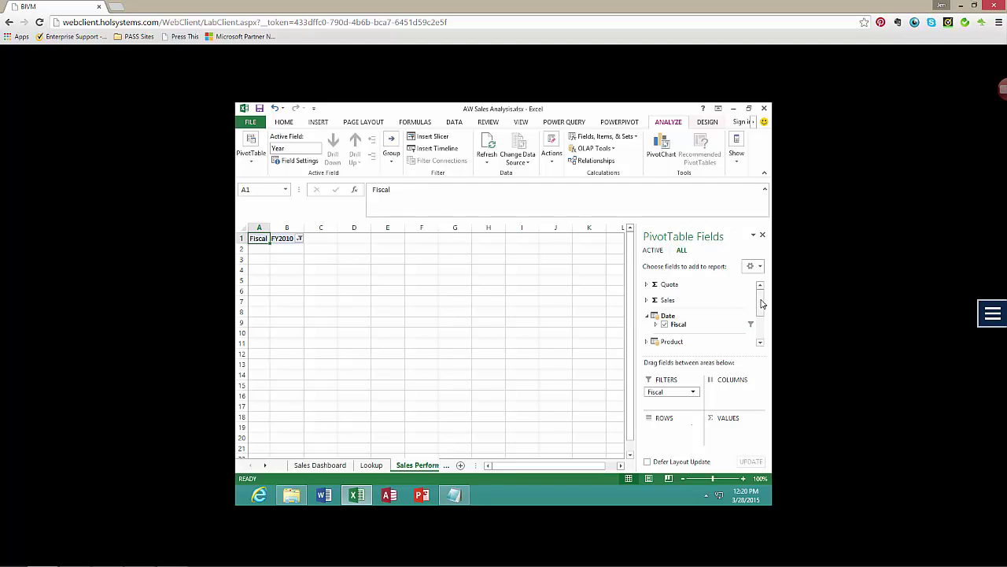
left_click_drag(761, 309, 764, 328)
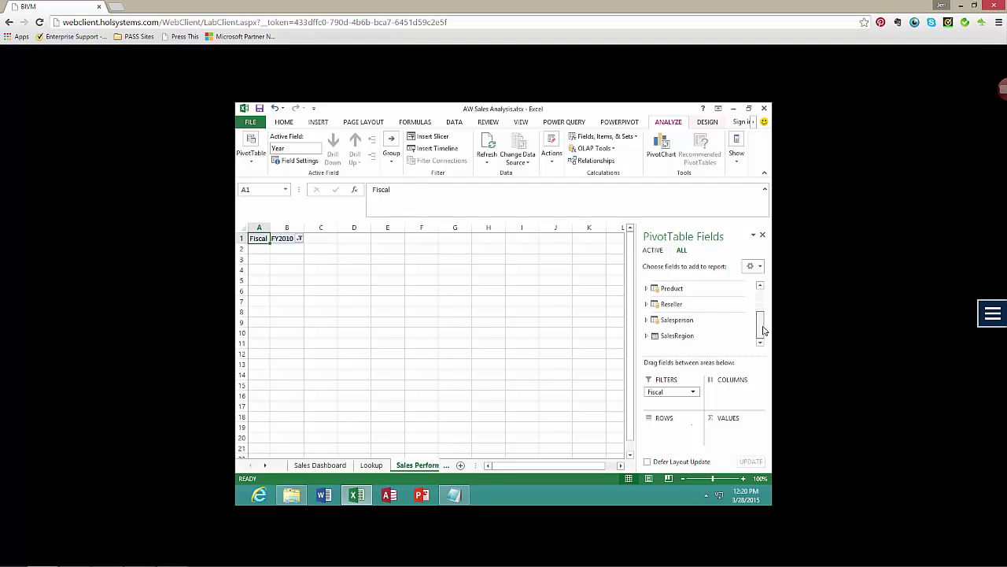
left_click(646, 336)
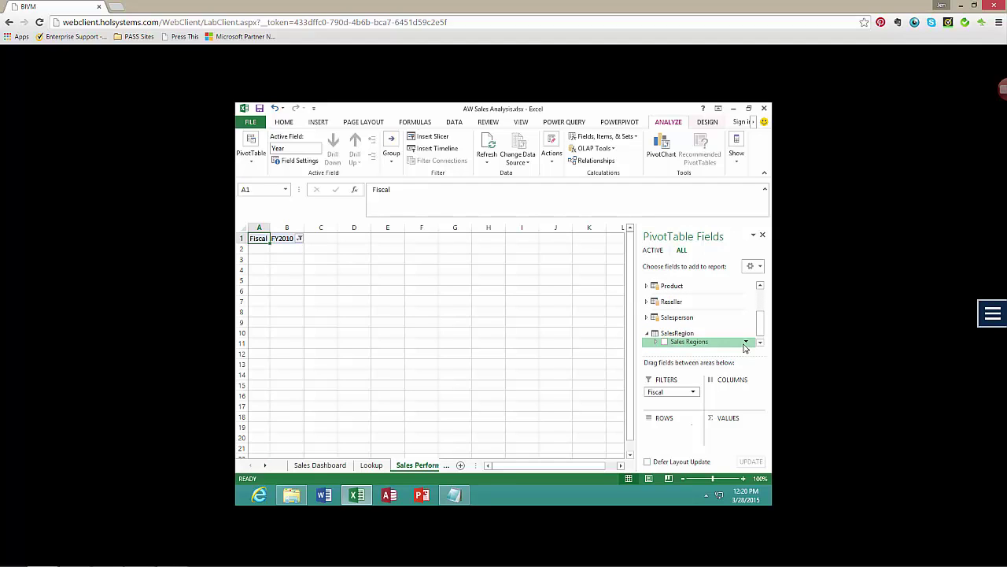
left_click_drag(677, 342, 674, 441)
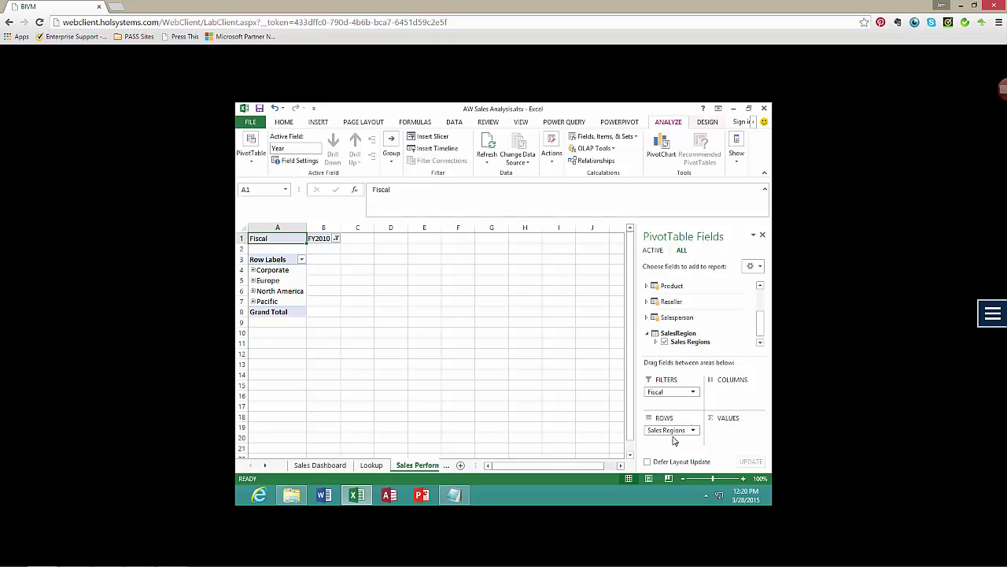
Expand the North America row group down to the Region level.
right_click(276, 290)
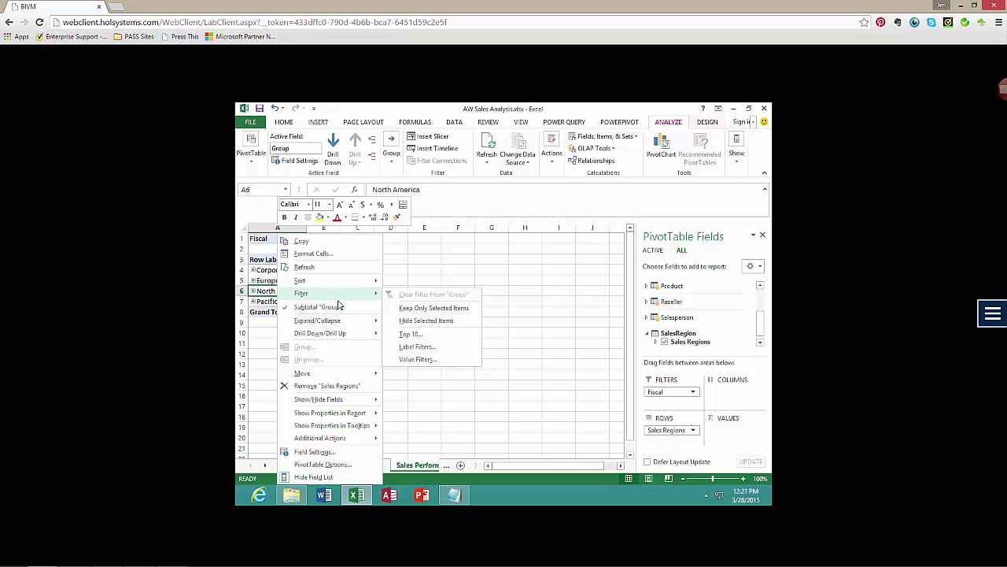
mouse_move(342, 325)
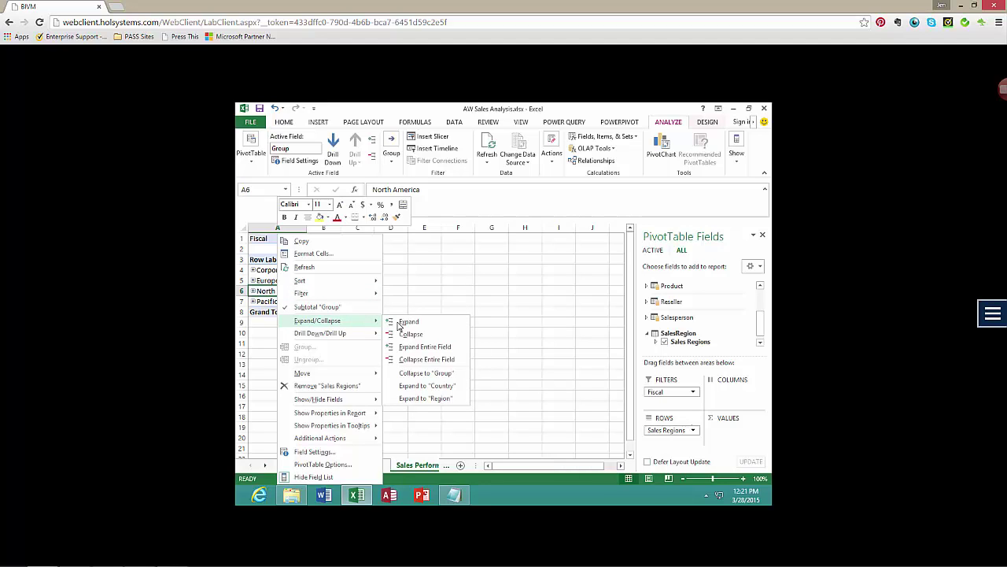
left_click(440, 399)
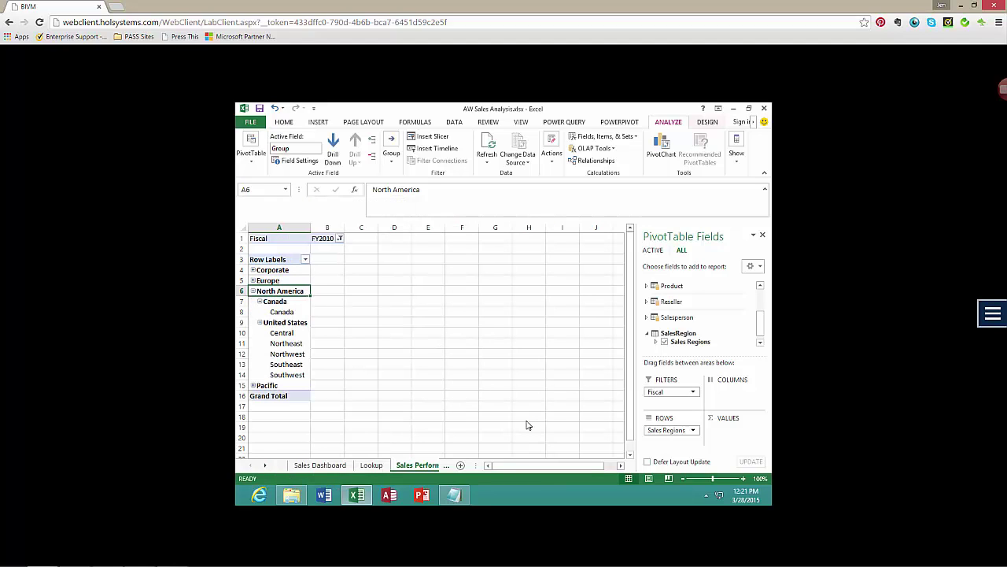
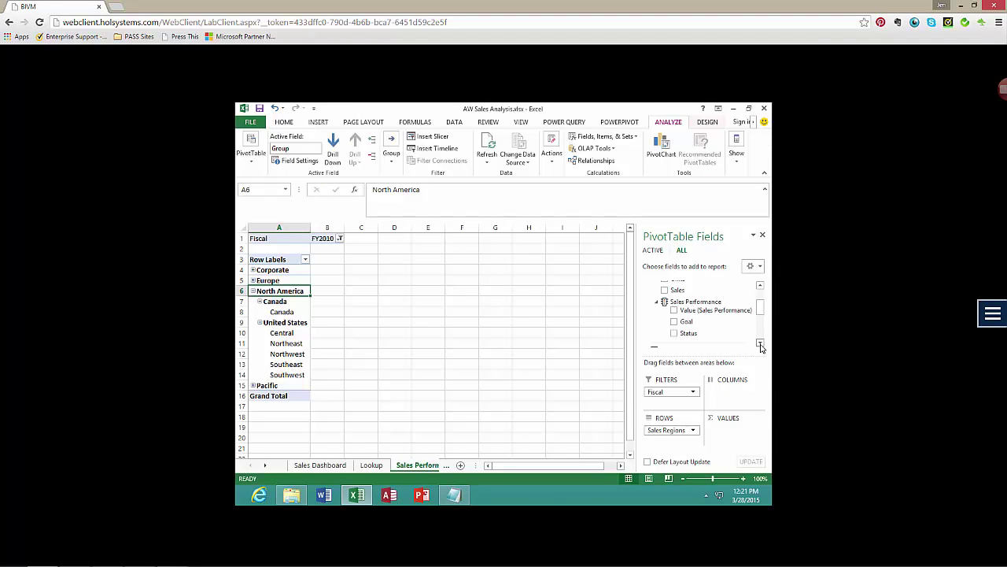
Add the Value, Goal and Status of the Sales Performance KPI to the PivotTable values.
scroll(678, 323, "down", 1)
left_click(674, 310)
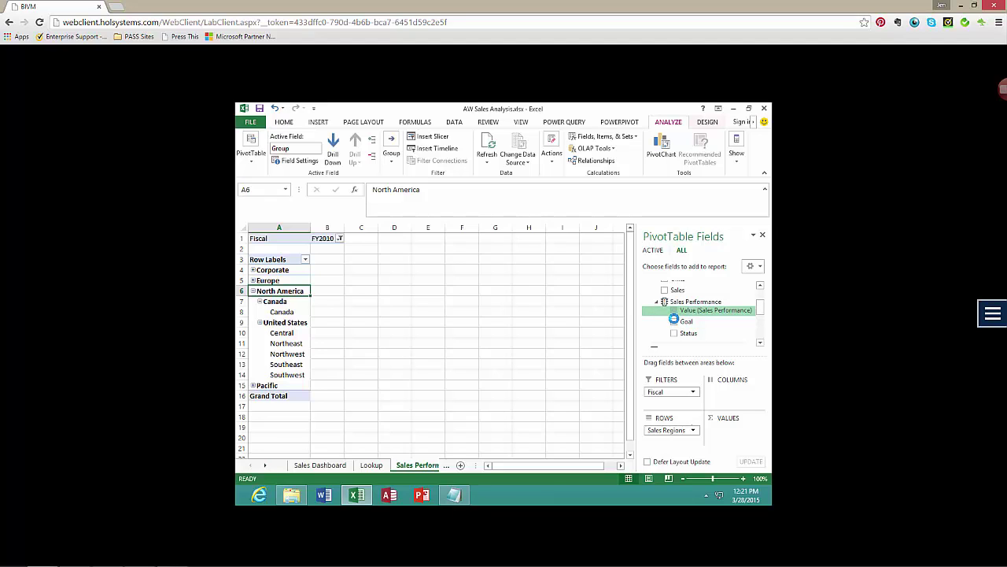
left_click(675, 322)
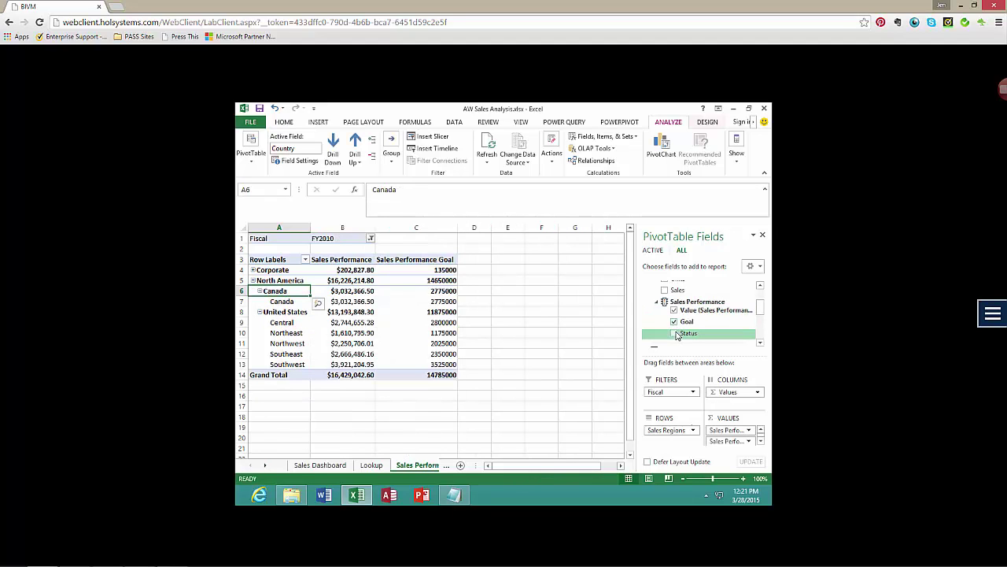
left_click(675, 333)
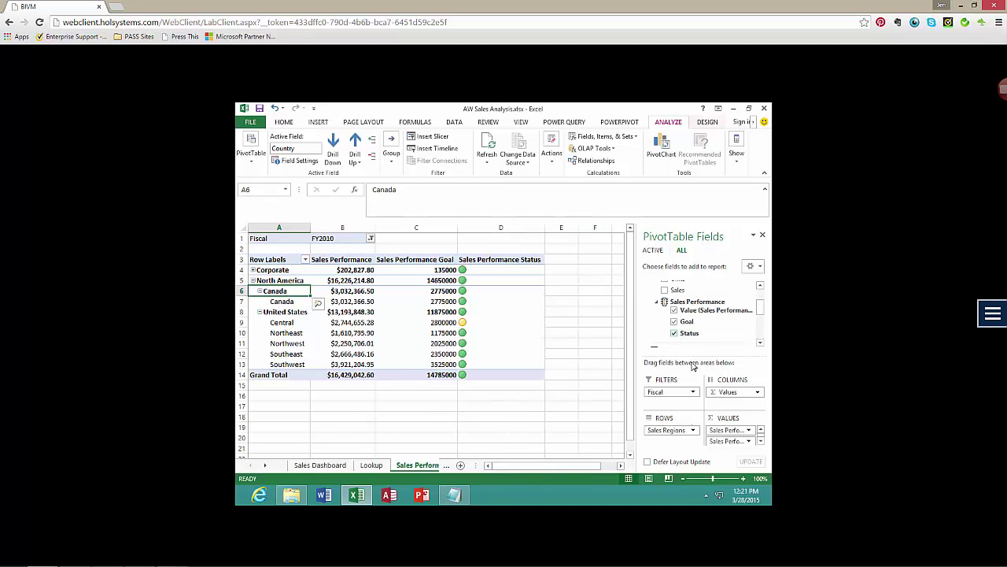
Widen the PivotTable field list to show full field names, enlarging its areas section to check them and shrinking it again.
left_click_drag(692, 352, 692, 281)
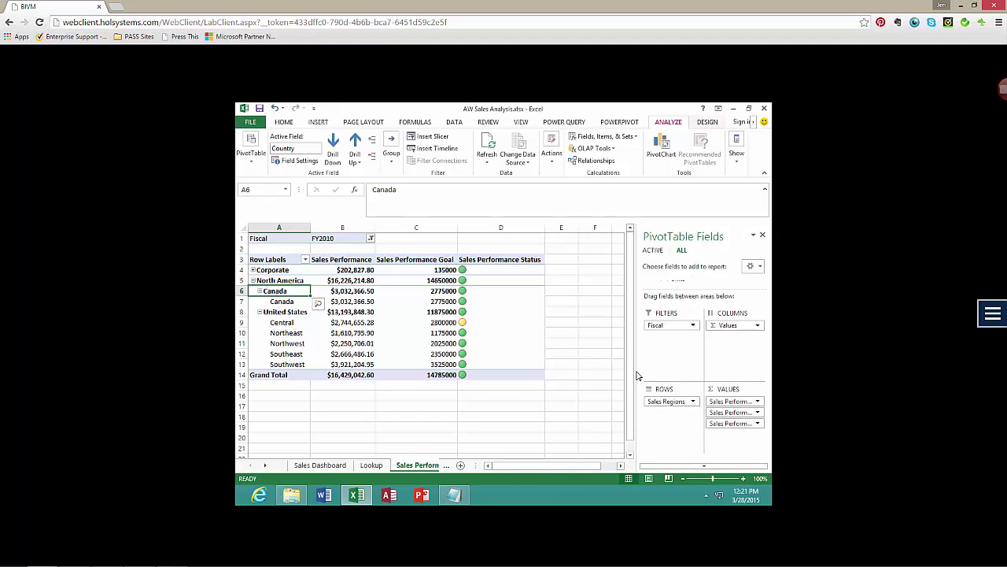
left_click_drag(596, 375, 581, 380)
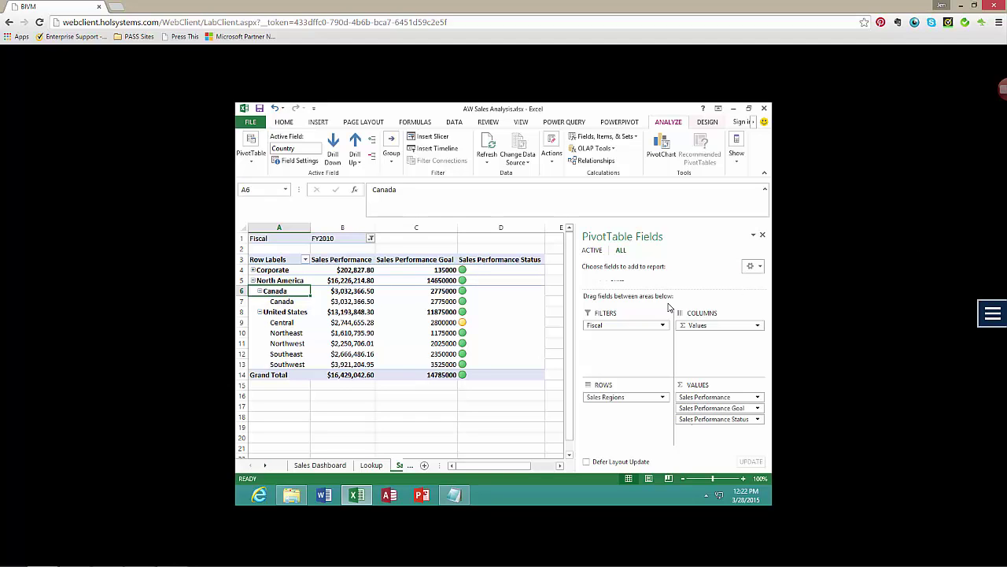
left_click_drag(669, 307, 680, 394)
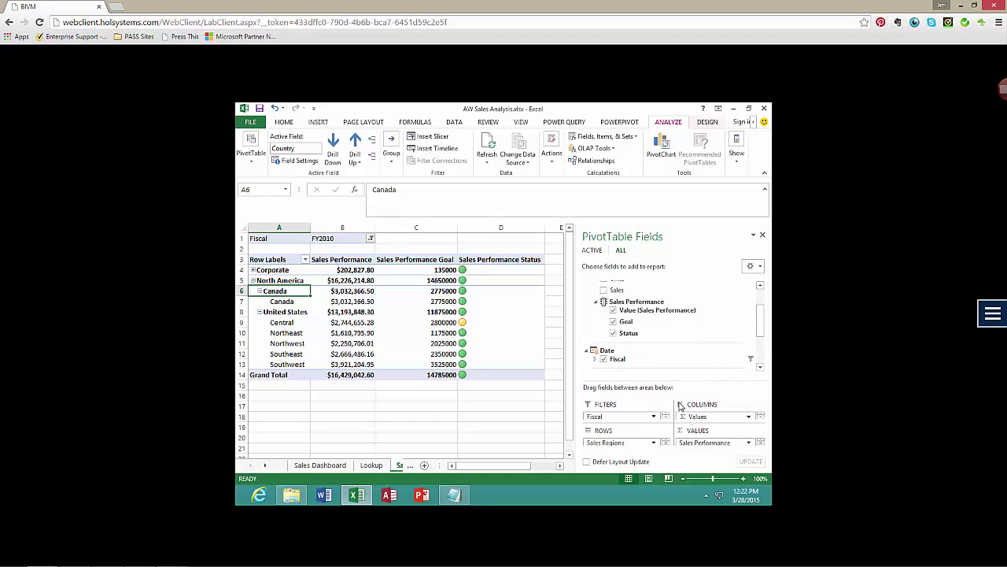
Add the Salesperson field from the Salesperson table to the rows beneath Sales Regions, and enlarge the areas section to show both.
left_click(762, 346)
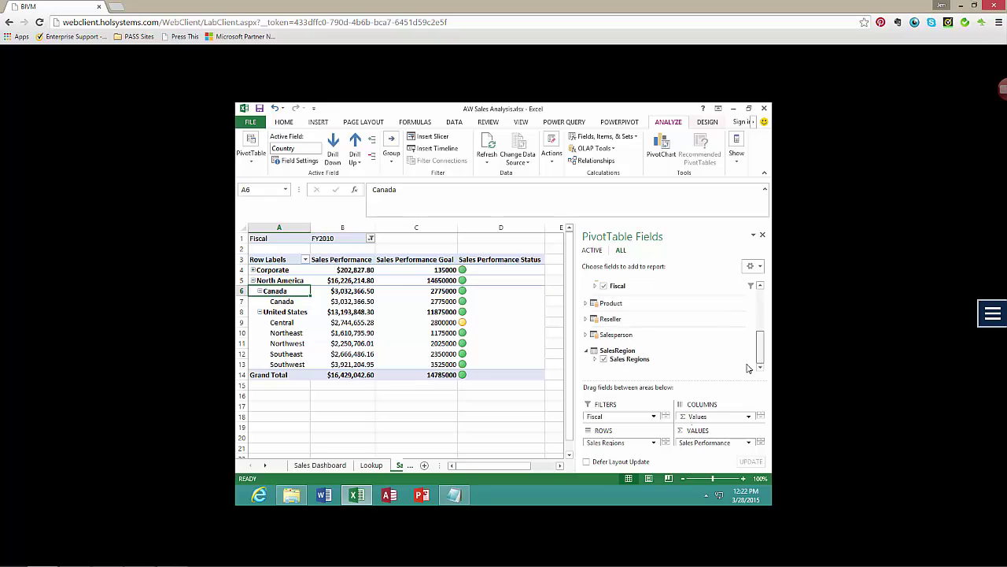
left_click(586, 335)
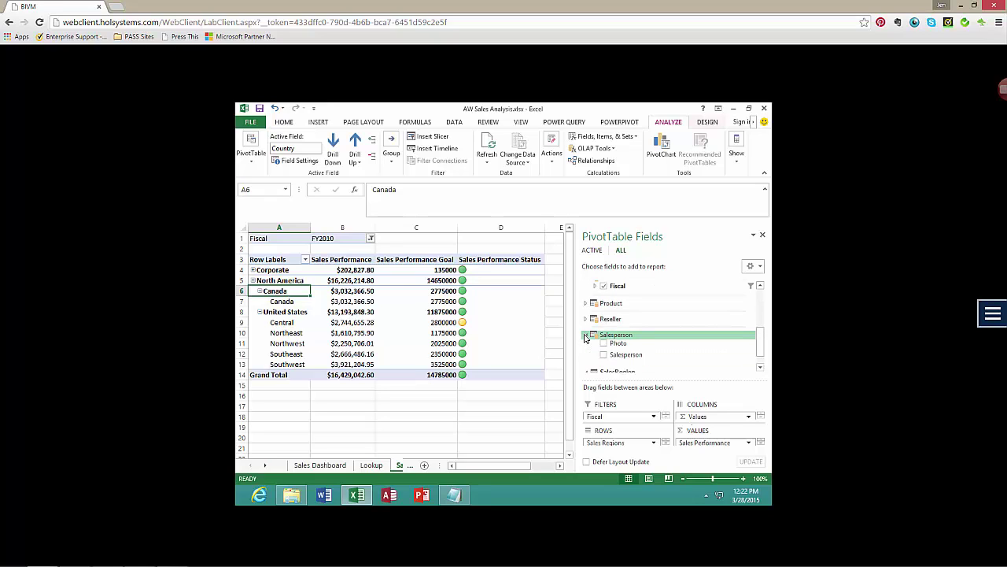
left_click(760, 350)
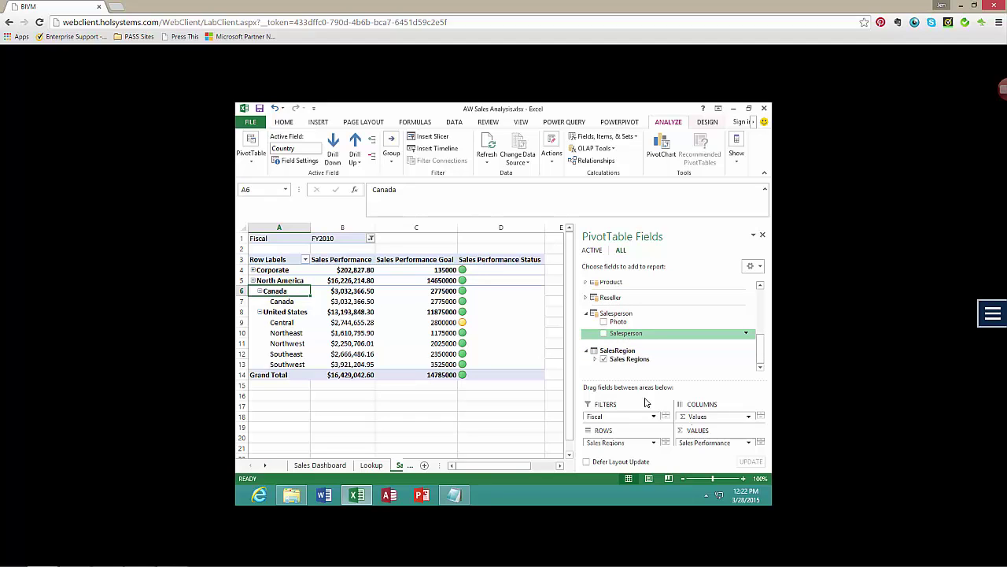
left_click(604, 333)
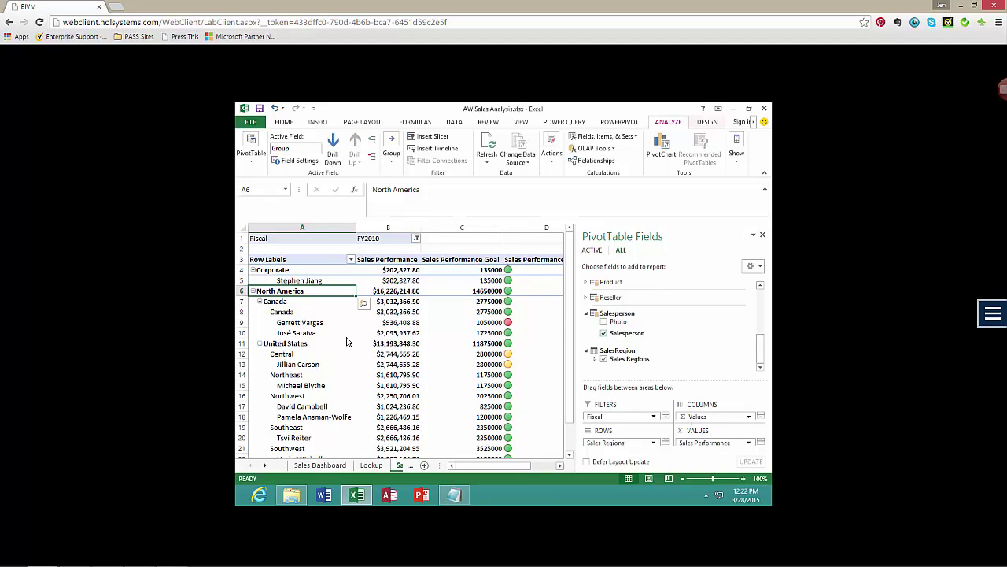
left_click_drag(667, 381, 660, 351)
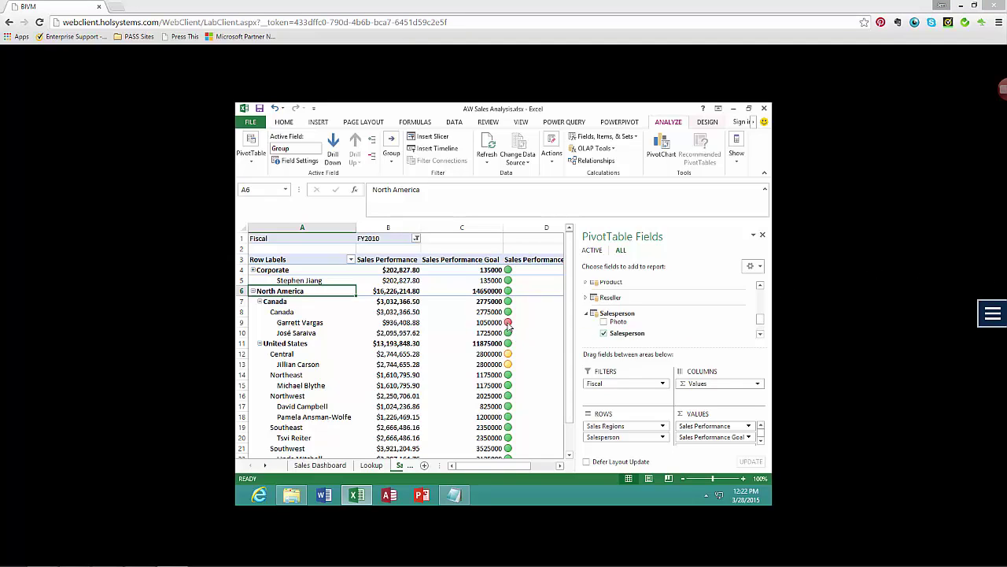
Check the red status indicator under Canada, and change the Fiscal report filter to FY2011.
mouse_move(509, 325)
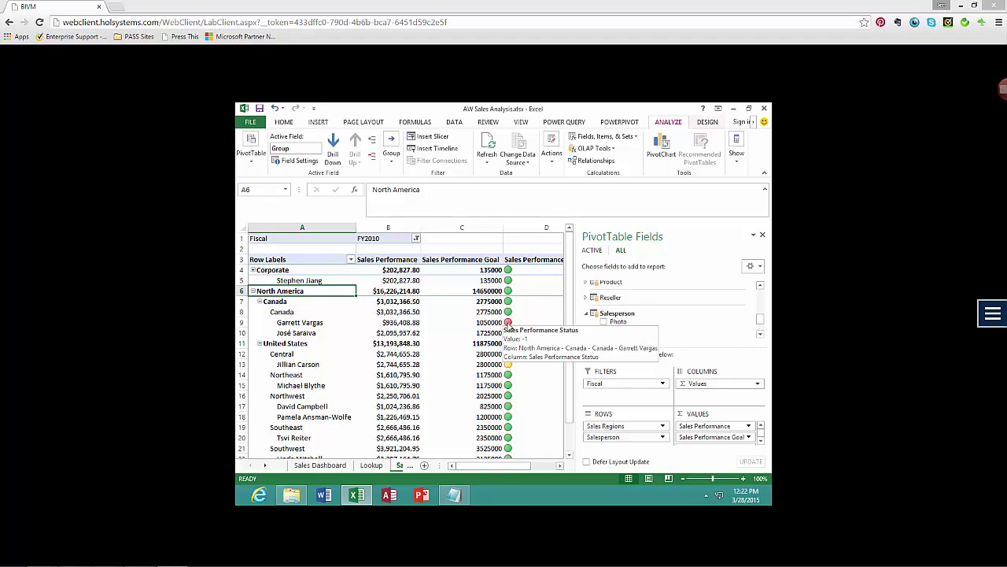
mouse_move(540, 284)
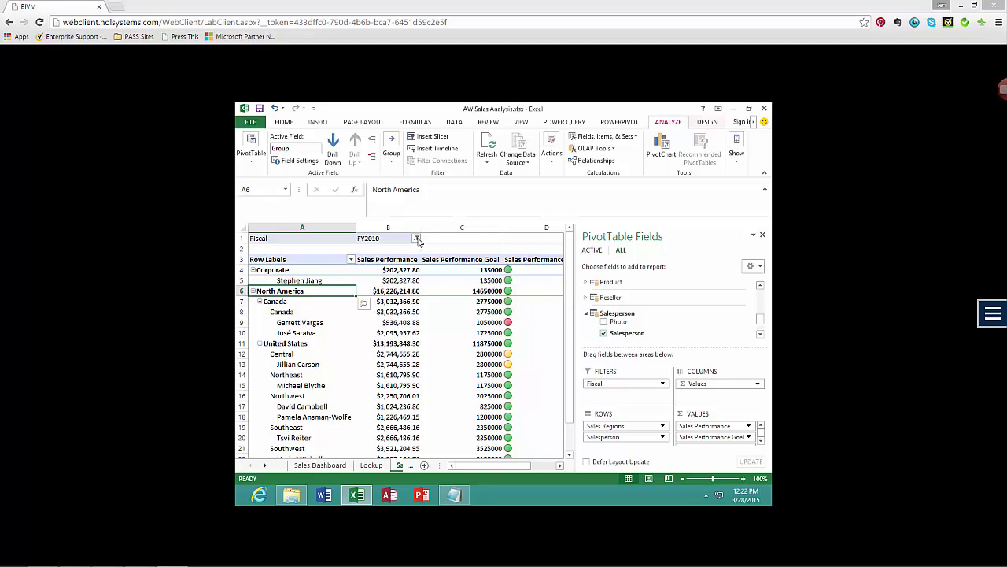
left_click(417, 239)
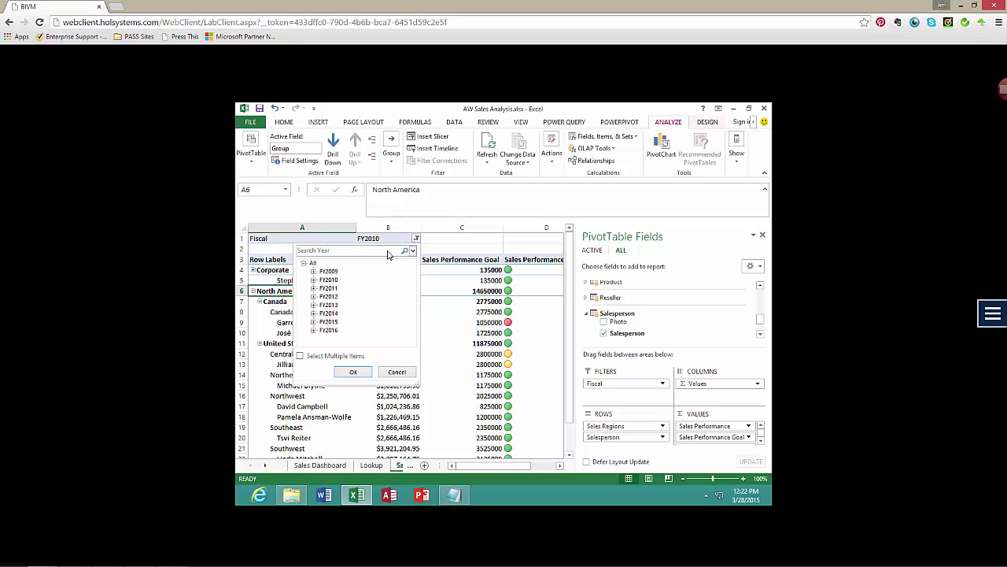
left_click(328, 288)
left_click(353, 372)
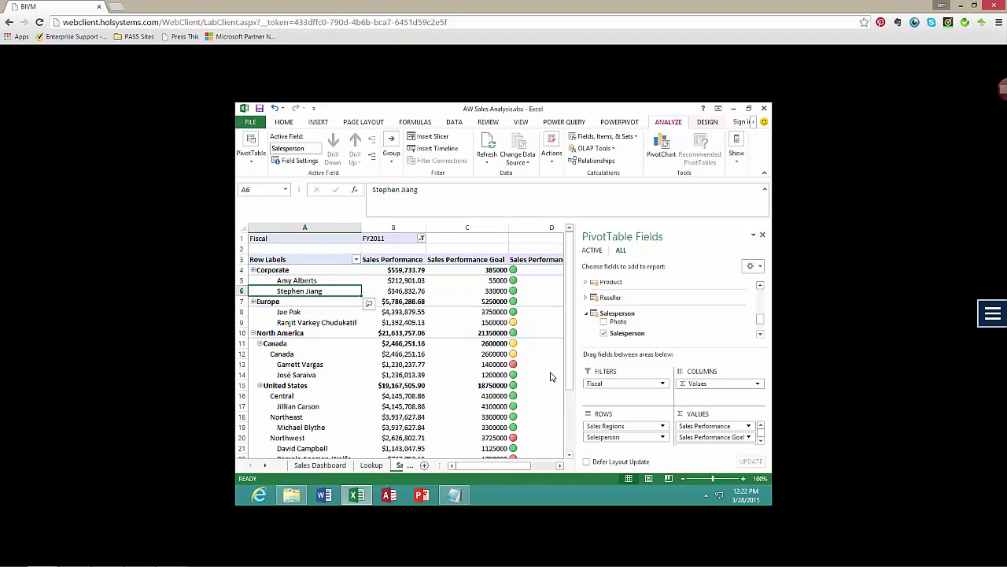
mouse_move(553, 378)
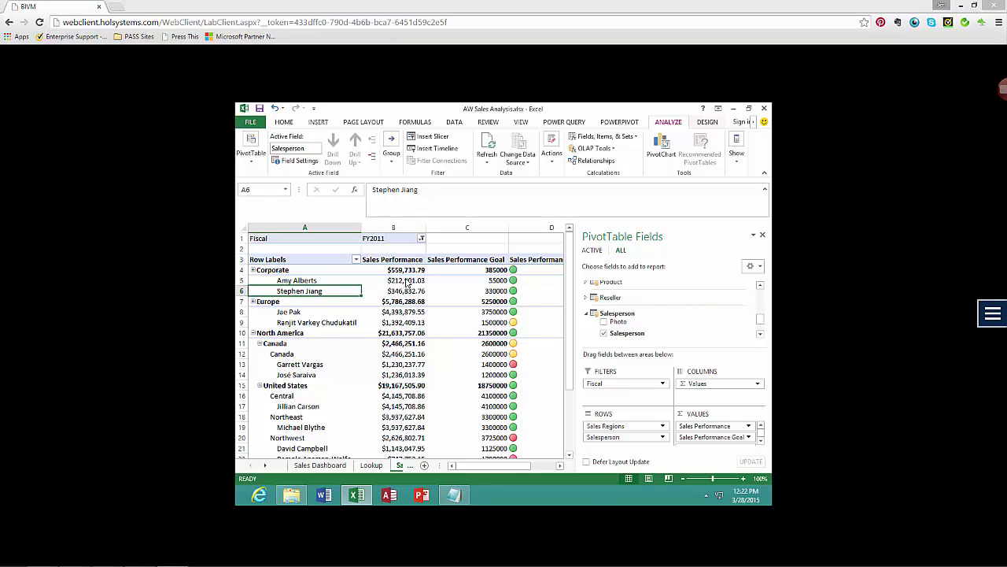
Narrow the PivotTable field list, and display gridlines and headings on the Sales Dashboard sheet.
left_click_drag(581, 290, 663, 287)
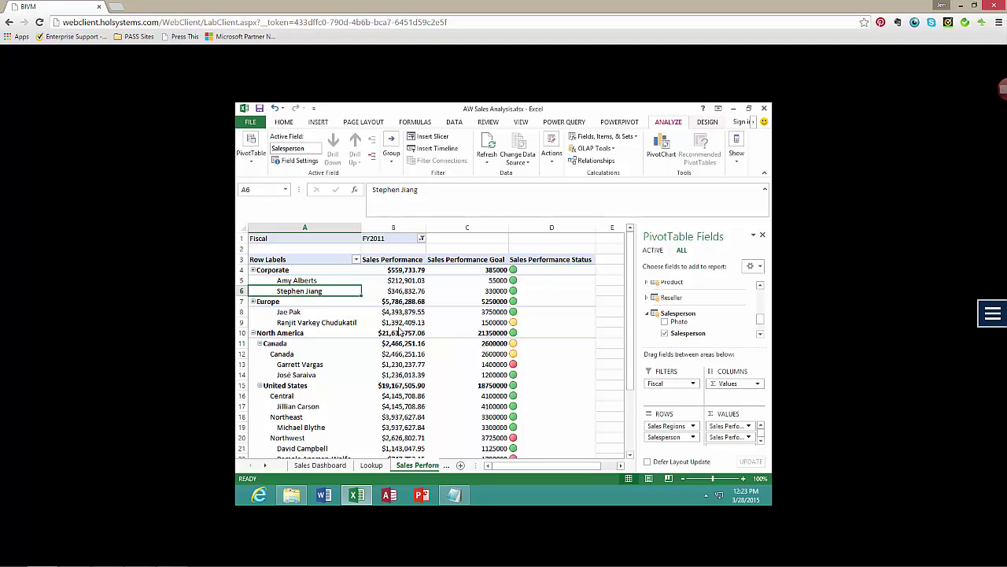
left_click(320, 465)
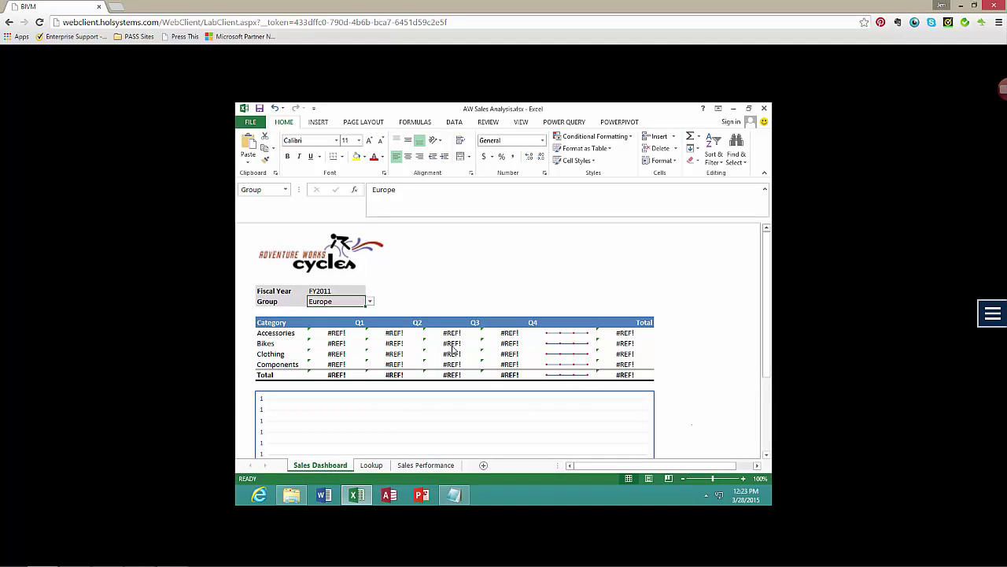
left_click(522, 122)
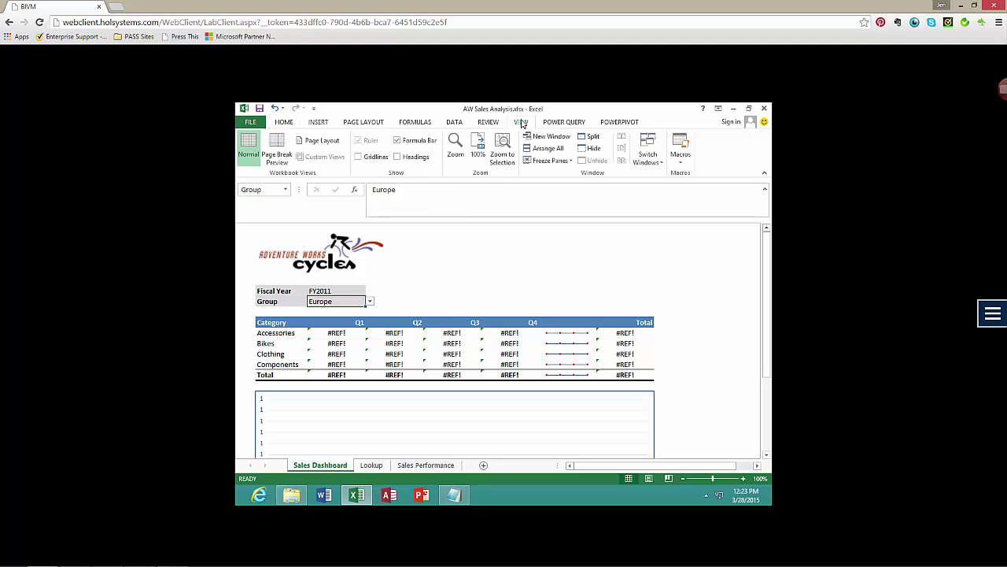
left_click(358, 157)
left_click(398, 157)
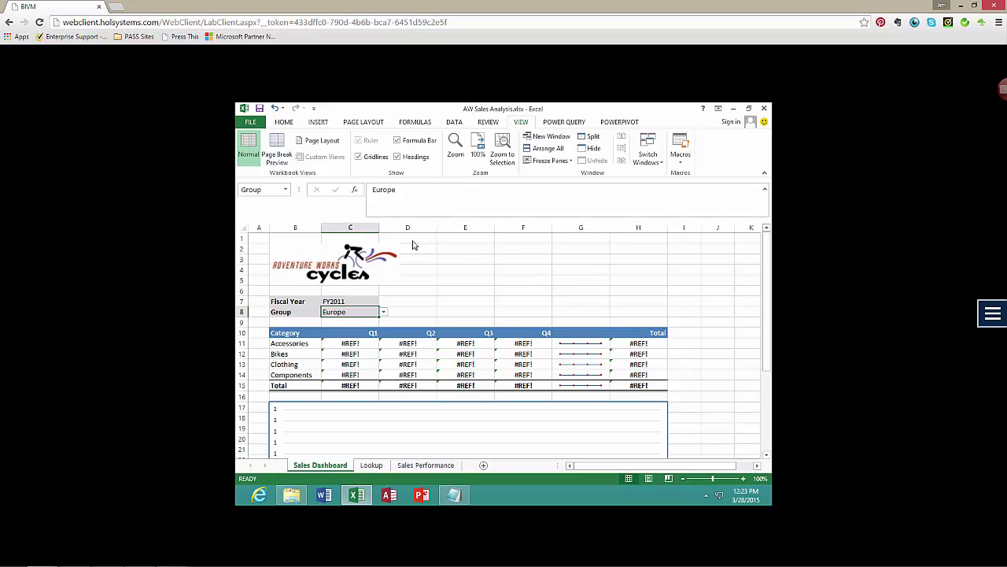
Remove the drop-down list from the Fiscal Year cell C7 by setting its data validation to allow any value.
left_click(371, 304)
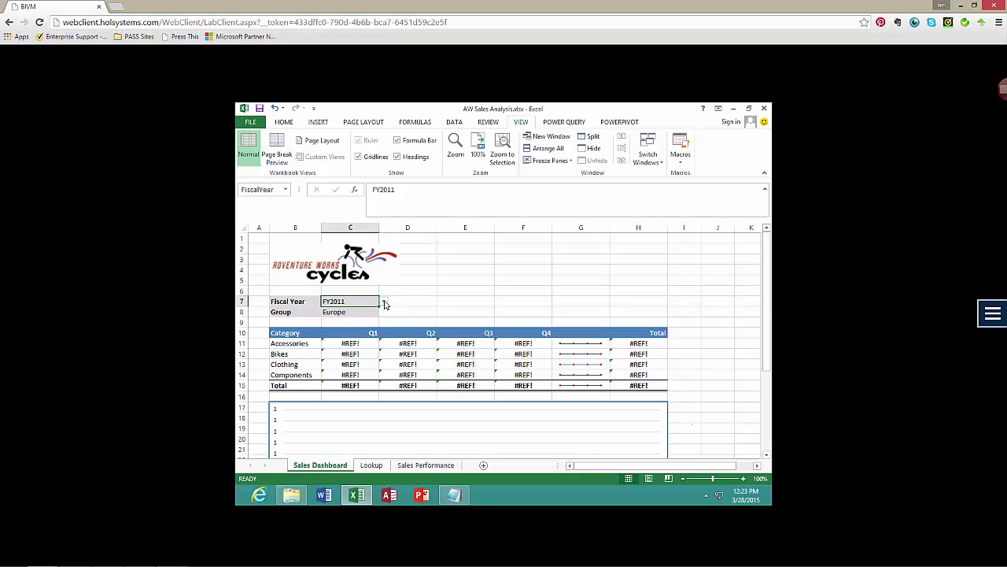
left_click(454, 122)
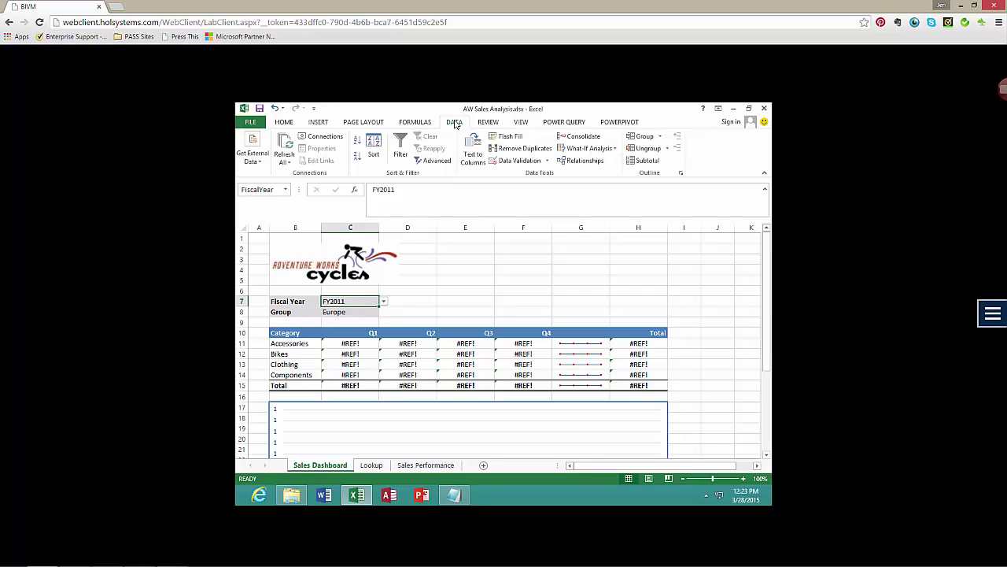
left_click(549, 161)
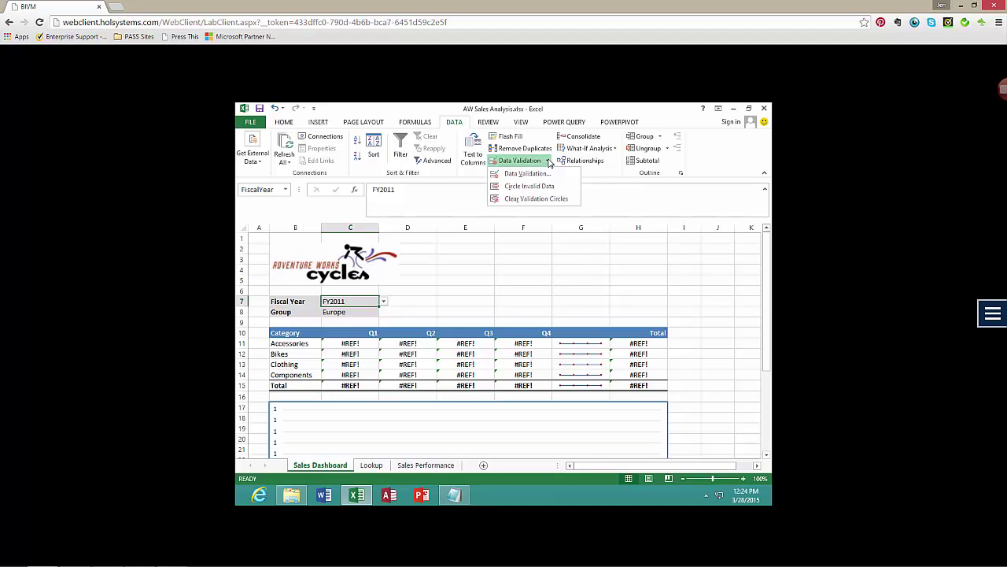
left_click(547, 175)
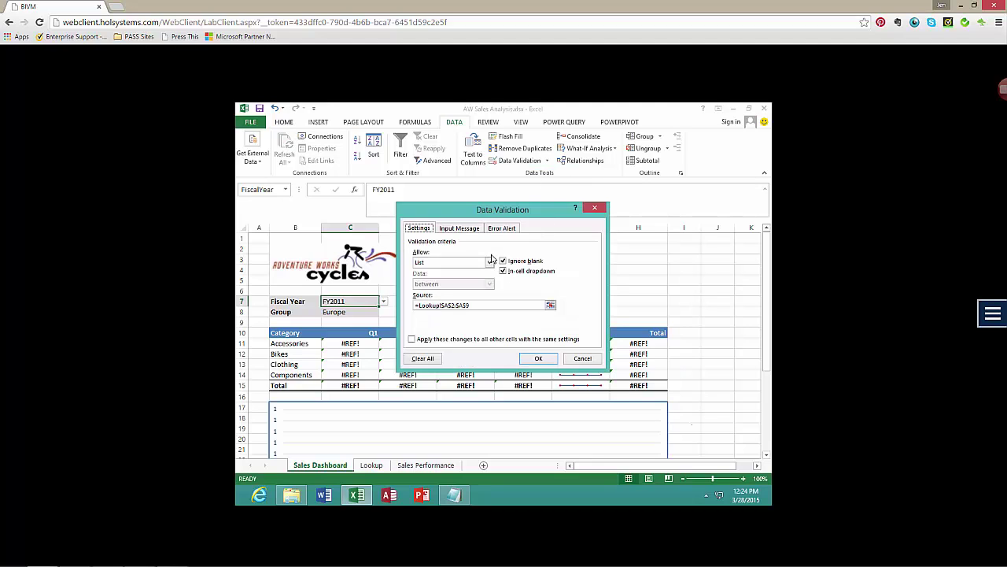
left_click(487, 262)
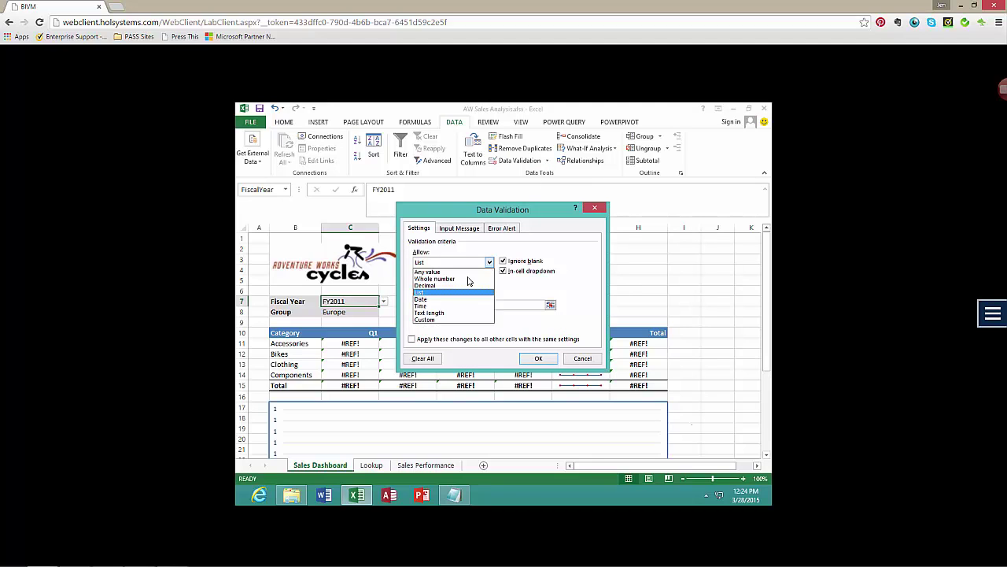
left_click(445, 273)
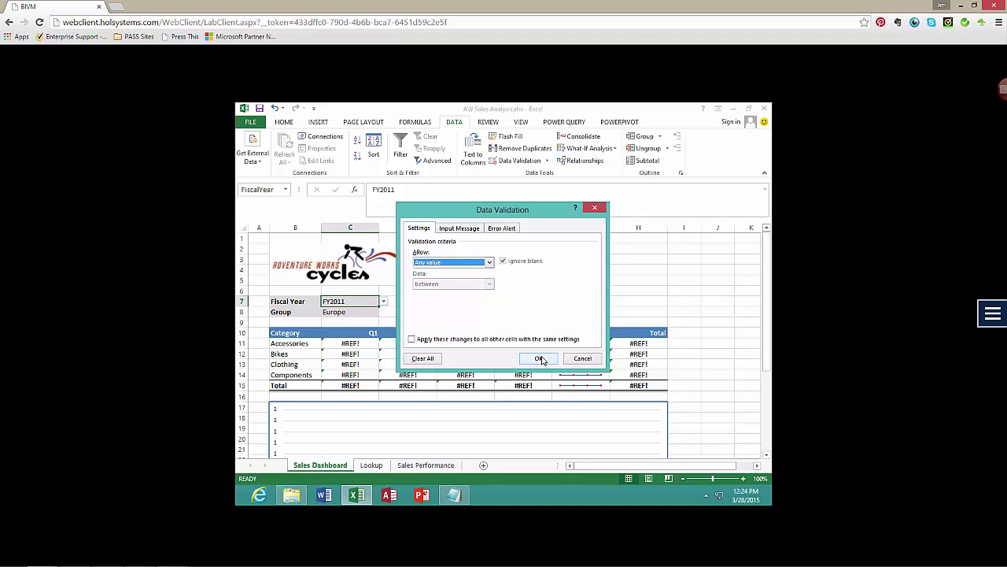
left_click(540, 359)
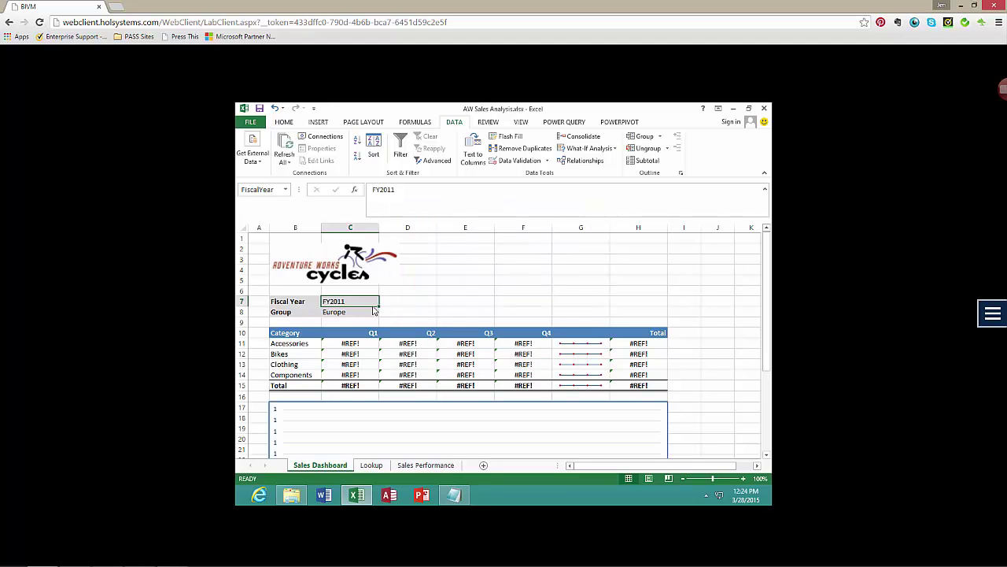
Remove the drop-down list from the Group cell C8 by setting its data validation to allow any value.
left_click(373, 311)
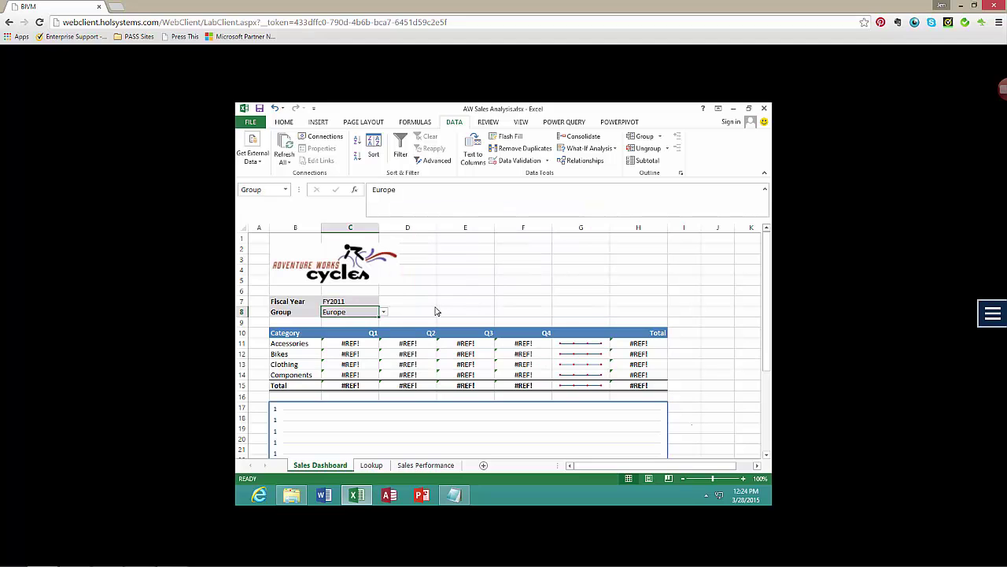
scroll(437, 311, "down", 3)
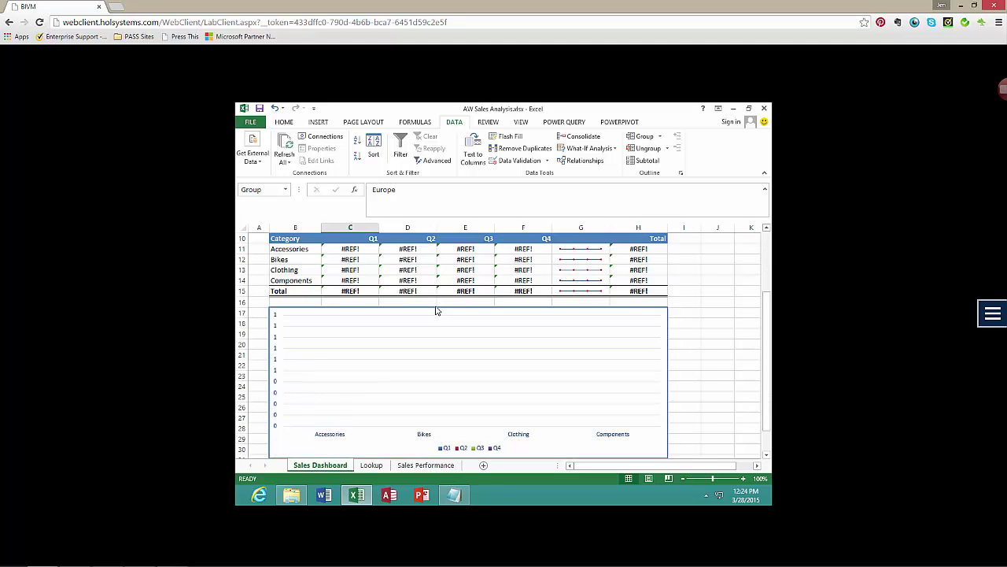
scroll(436, 312, "up", 2)
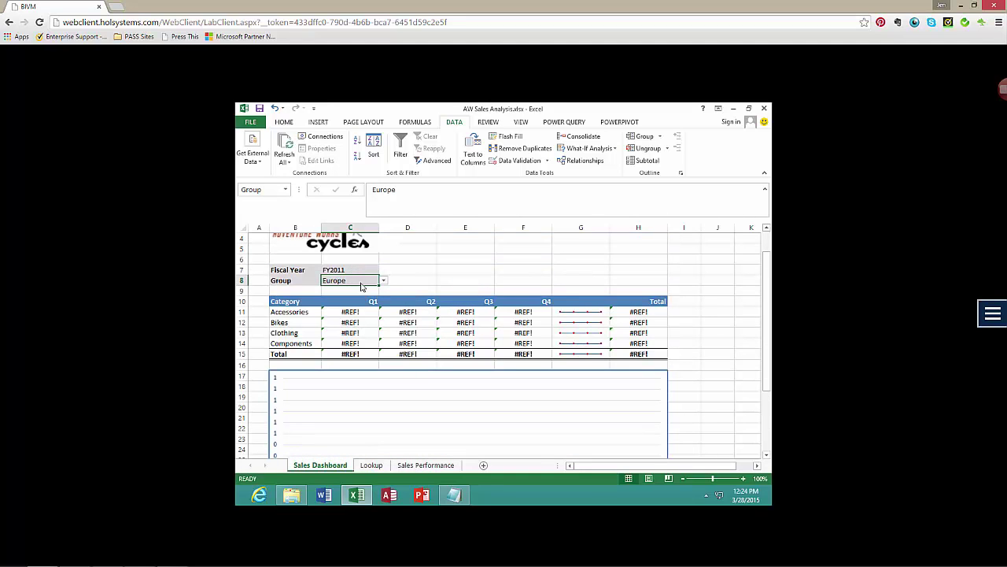
left_click(547, 160)
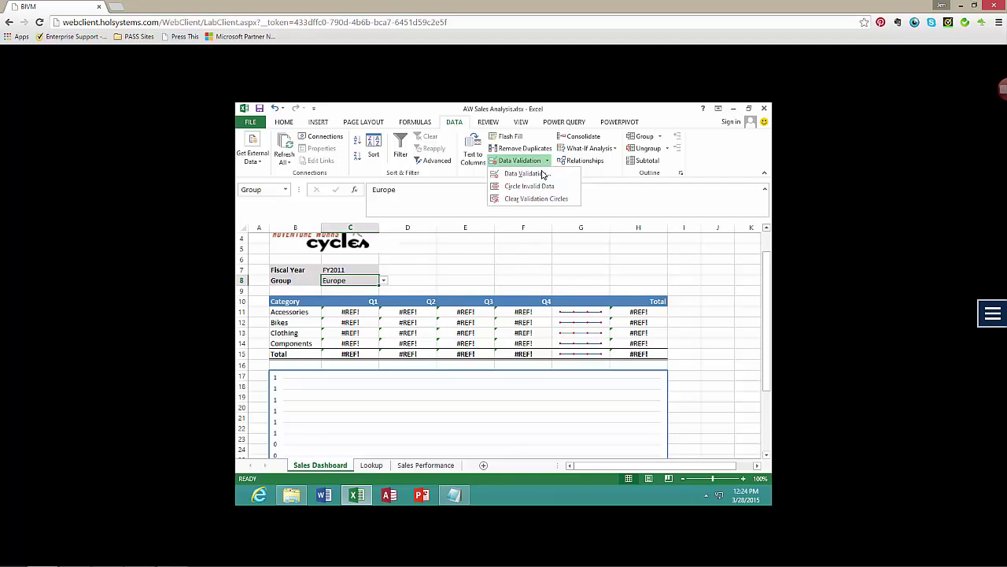
left_click(542, 174)
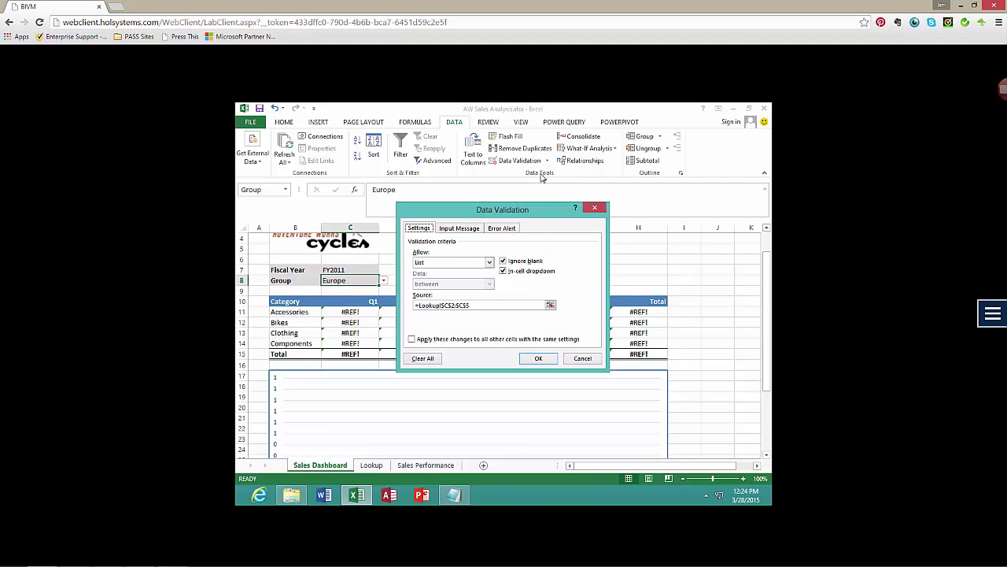
left_click(487, 262)
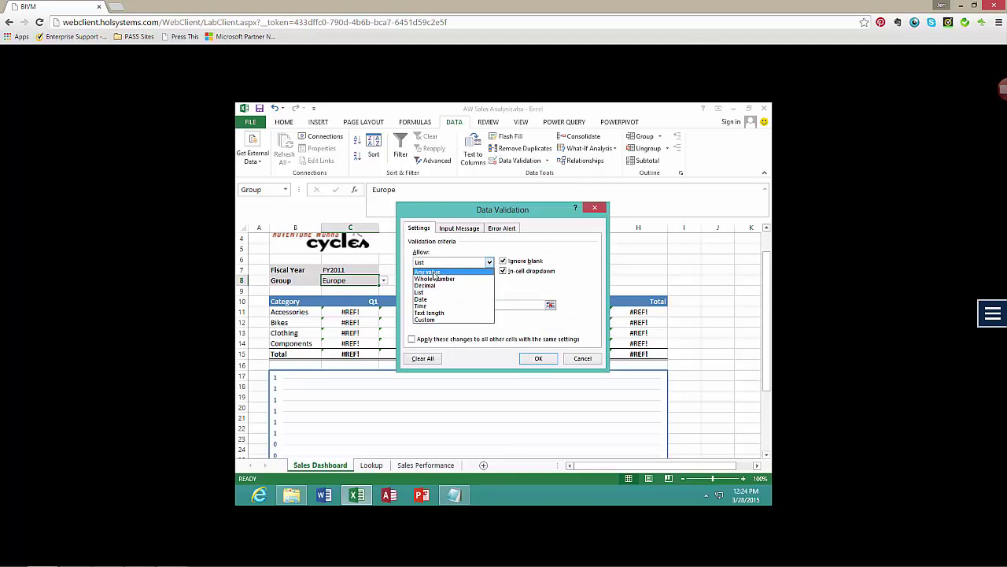
left_click(433, 272)
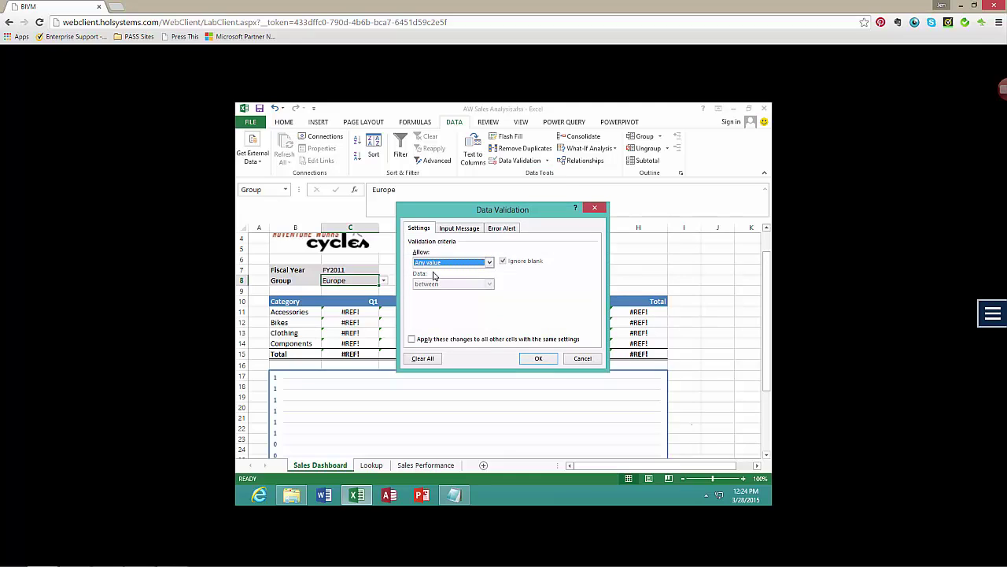
left_click(539, 358)
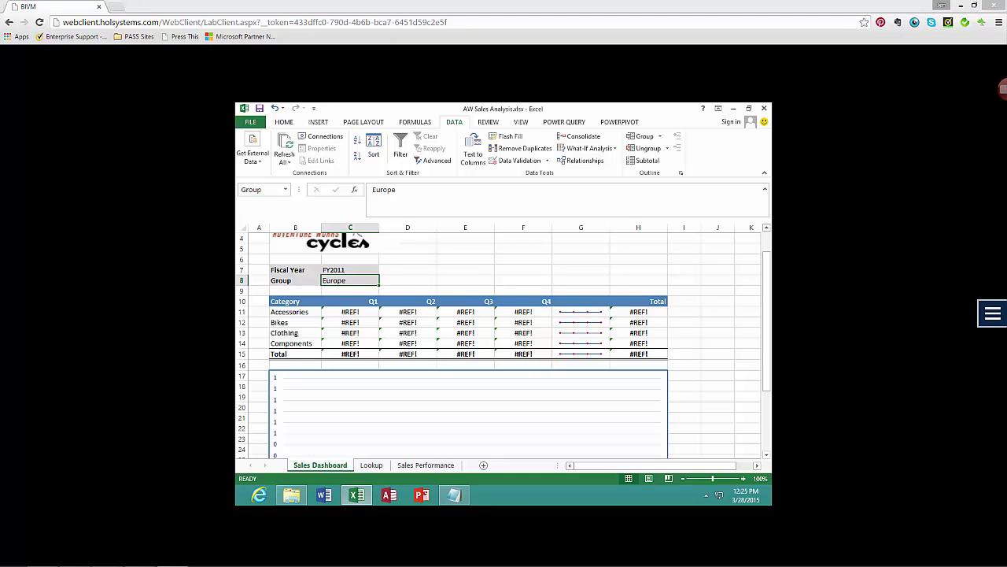
Delete the defined name Group from the workbook, and delete the Group row 8 from the Sales Dashboard sheet.
left_click(423, 125)
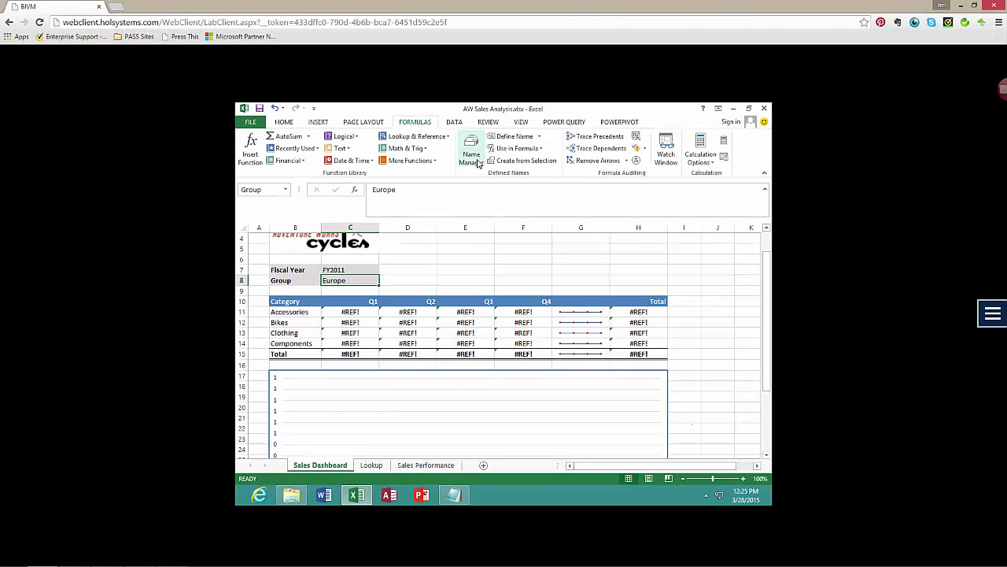
left_click(474, 155)
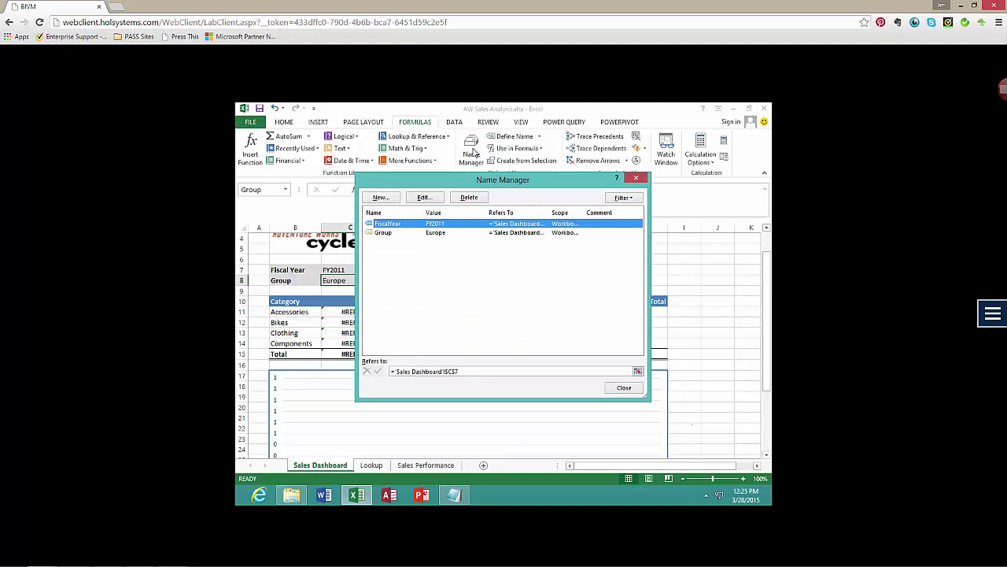
left_click(386, 235)
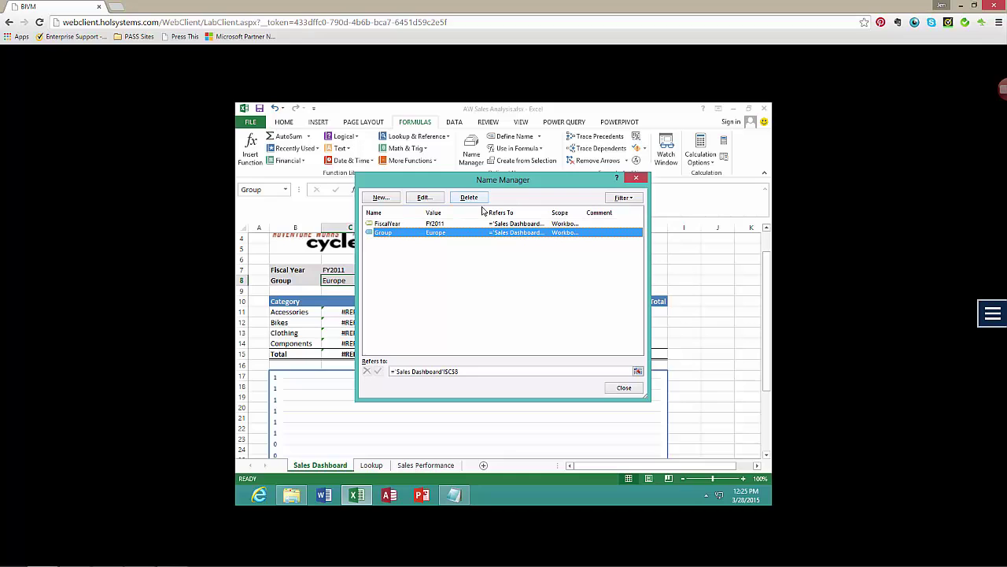
left_click(470, 197)
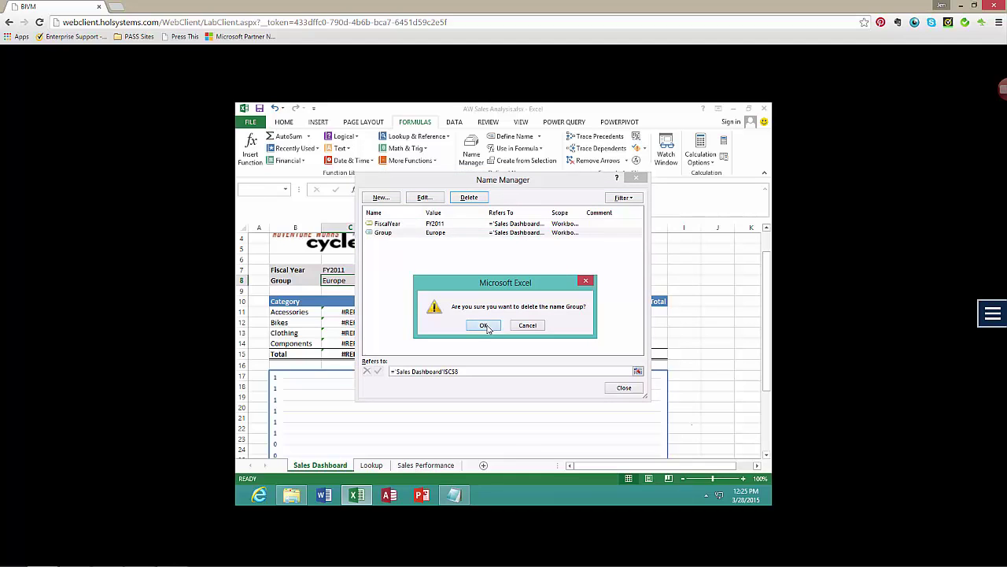
left_click(484, 325)
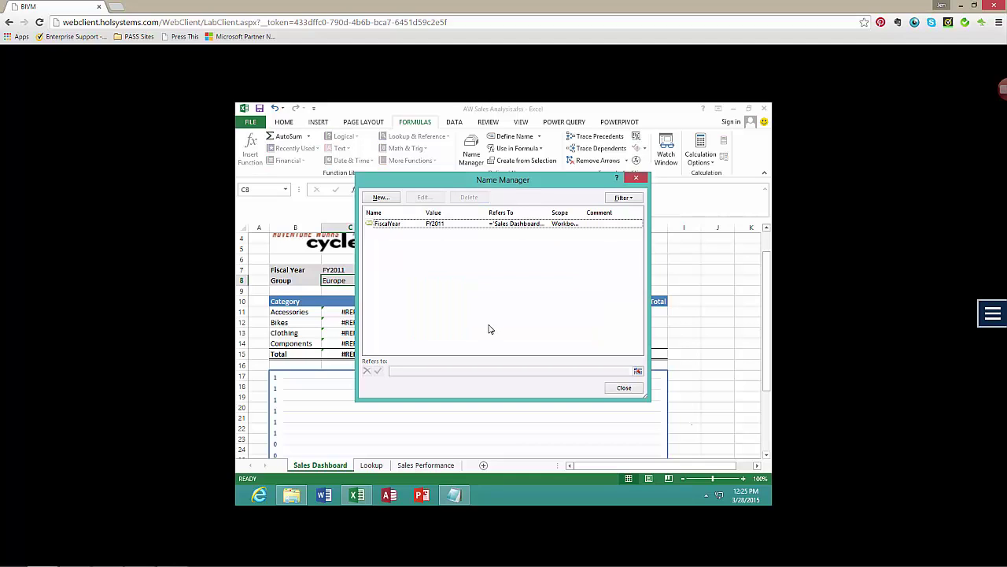
left_click(625, 389)
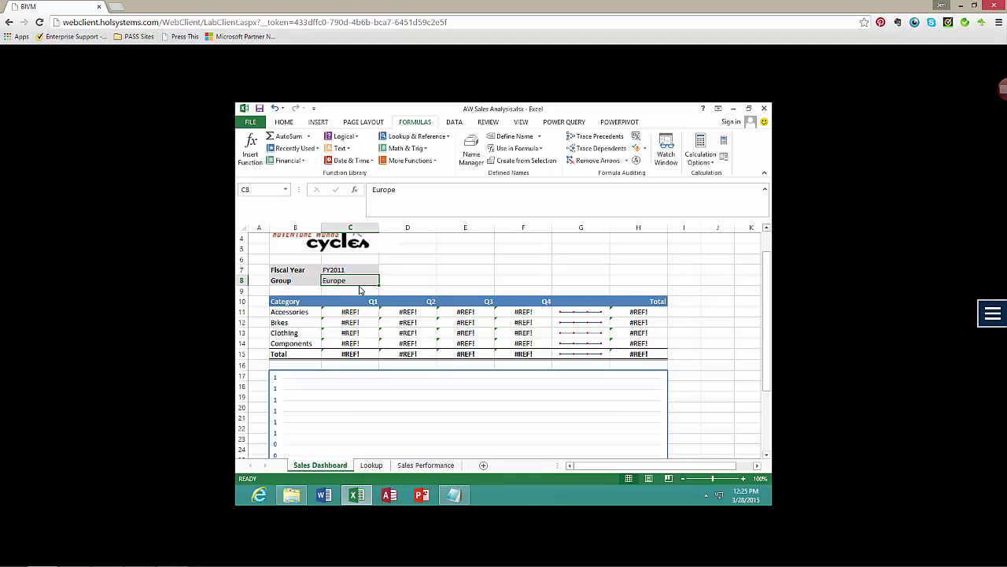
right_click(242, 281)
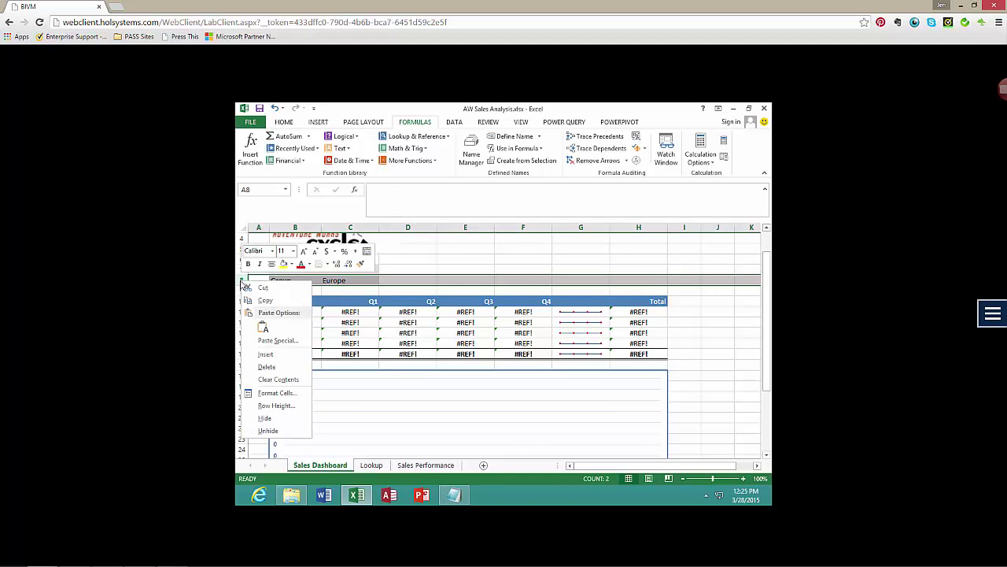
left_click(267, 367)
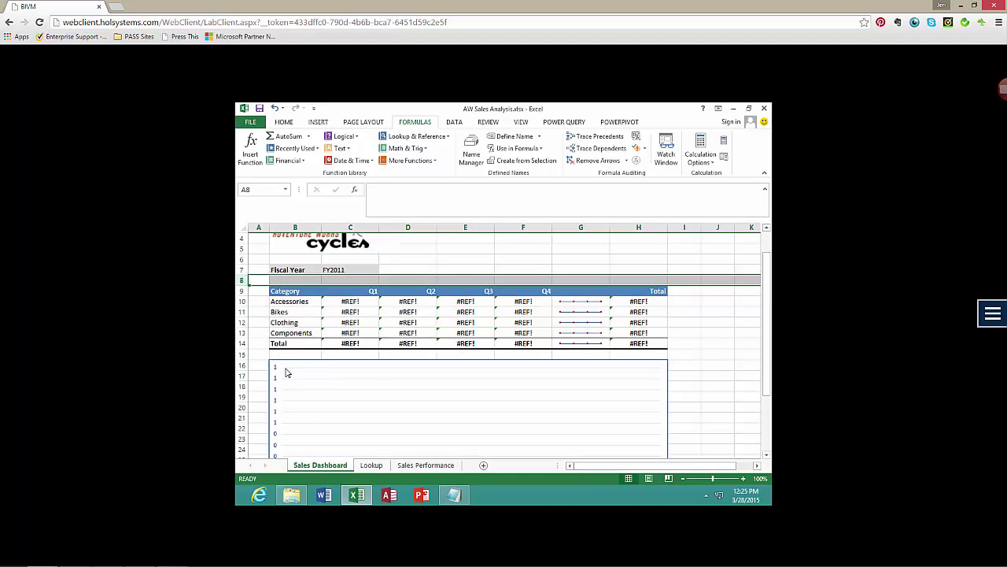
Widen column A of the Sales Dashboard sheet to a column width of 30.
left_click(260, 229)
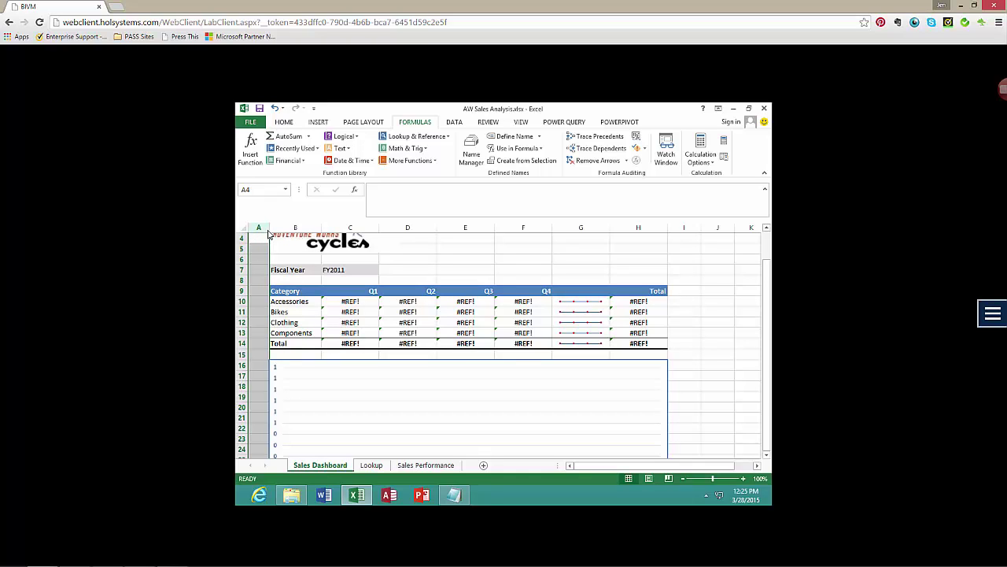
left_click_drag(268, 233, 339, 230)
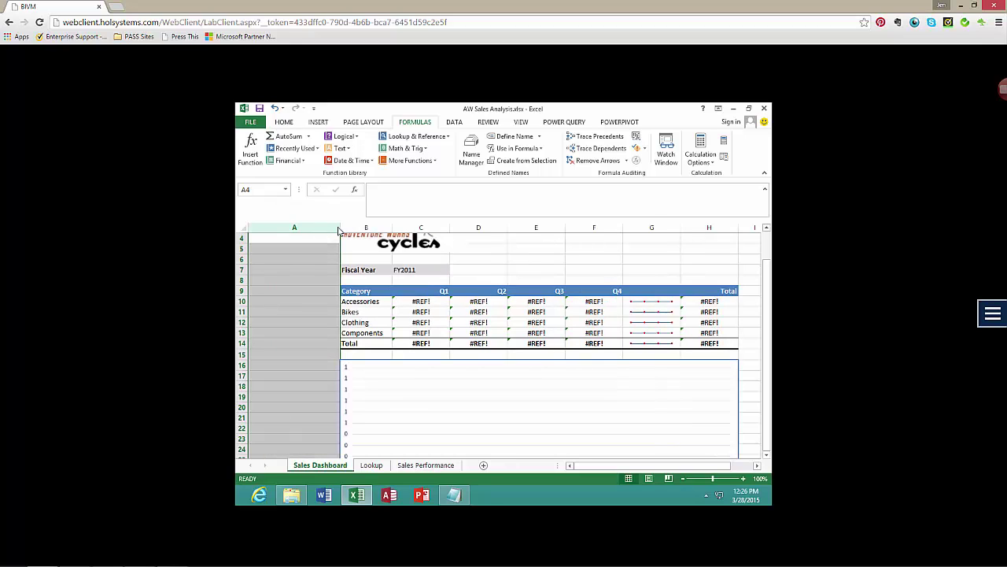
right_click(299, 233)
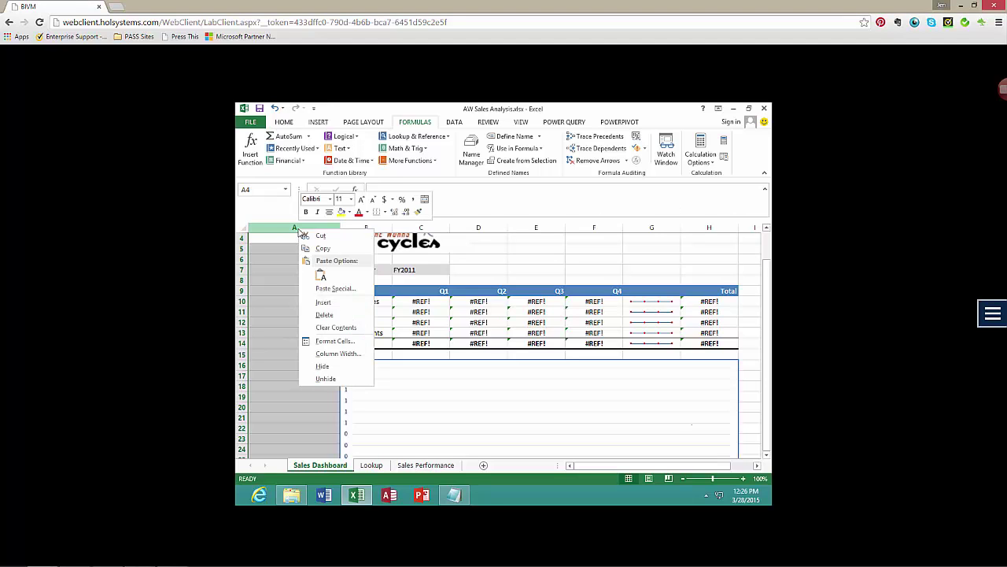
left_click(349, 354)
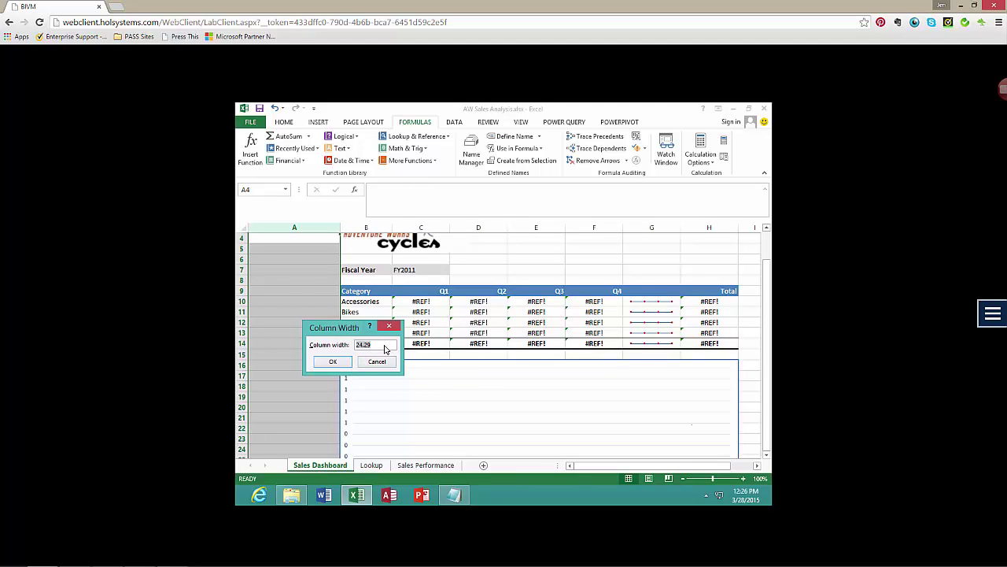
left_click(386, 349)
key("BackSpace")
key("BackSpace")
key("BackSpace")
key("BackSpace")
key("BackSpace")
type("30")
left_click(331, 362)
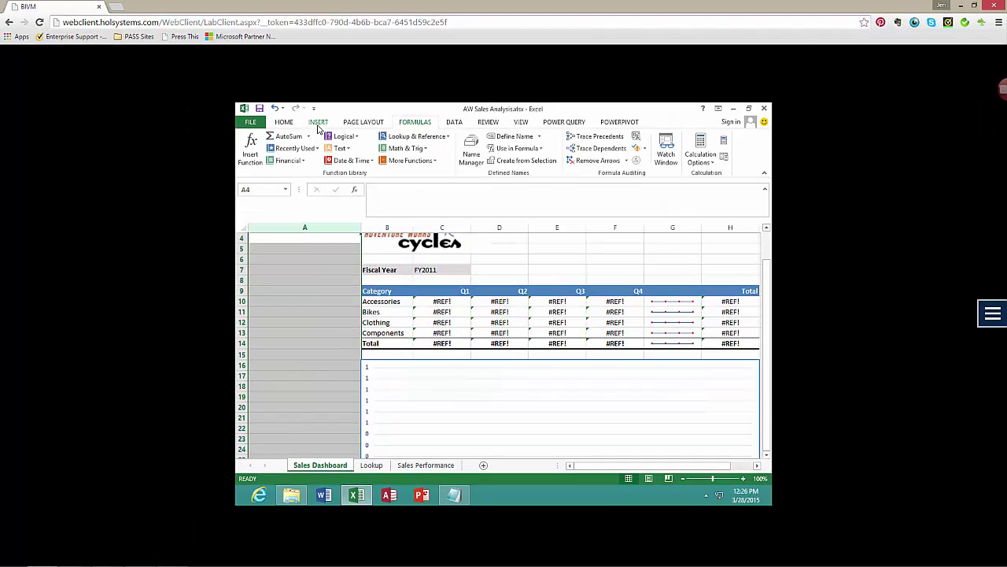
Insert a slicer for the Group field of the SalesRegion table, based on the workbook data model.
left_click(318, 125)
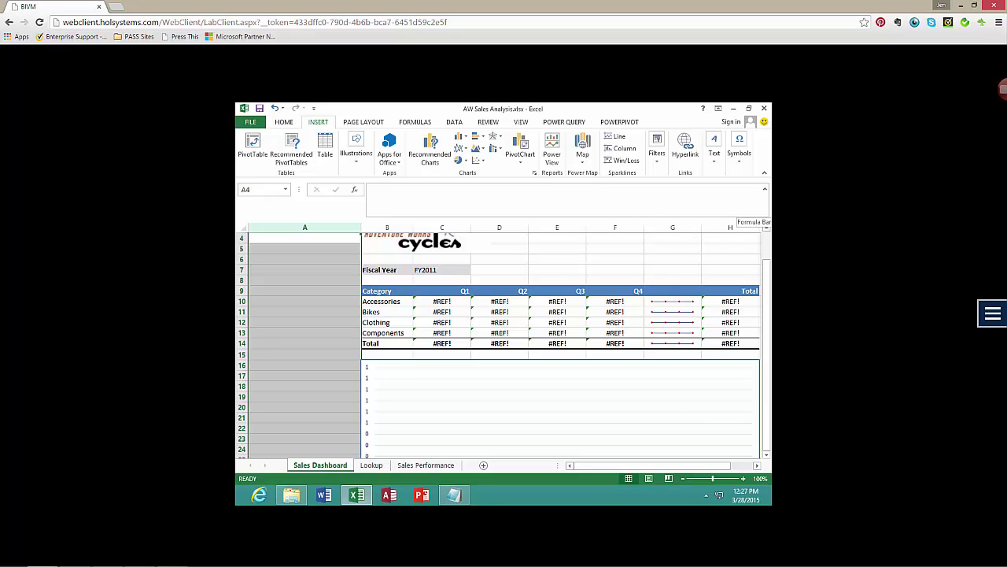
left_click(658, 164)
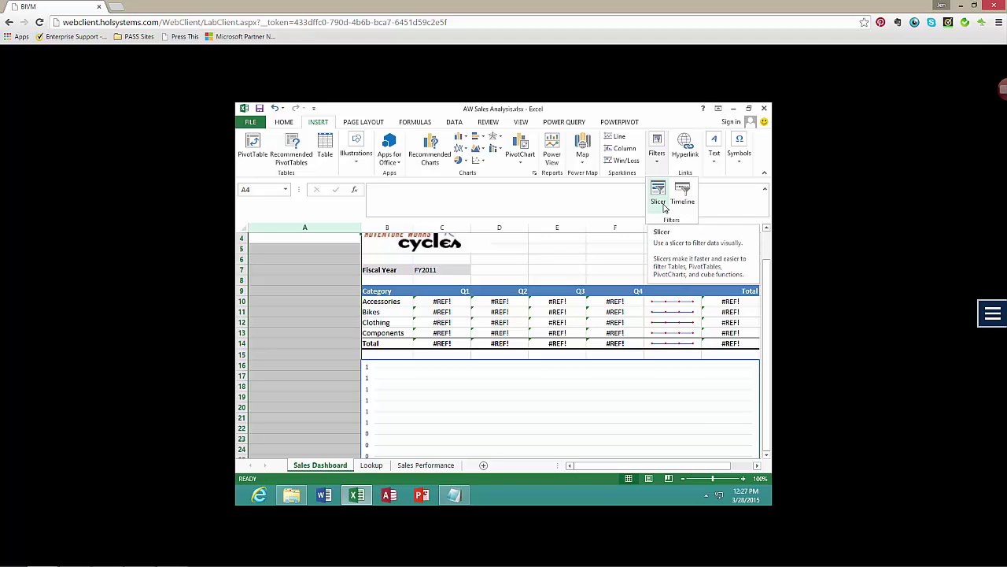
left_click(659, 201)
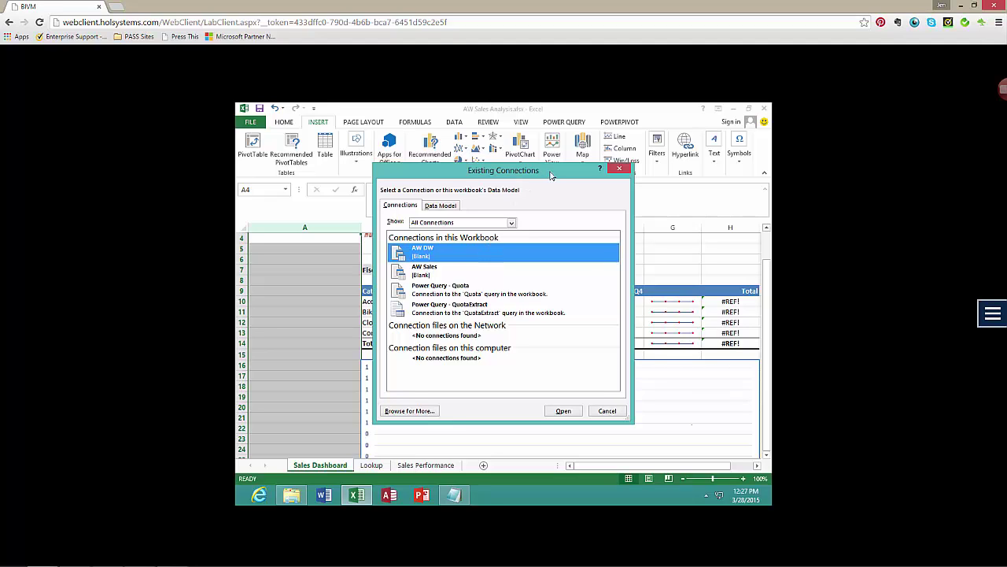
left_click(445, 207)
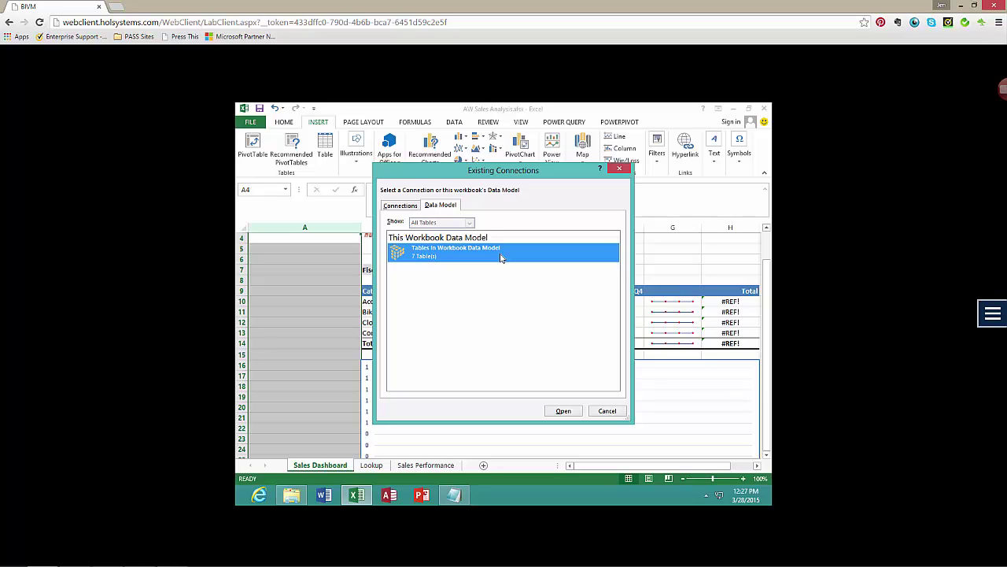
left_click(563, 411)
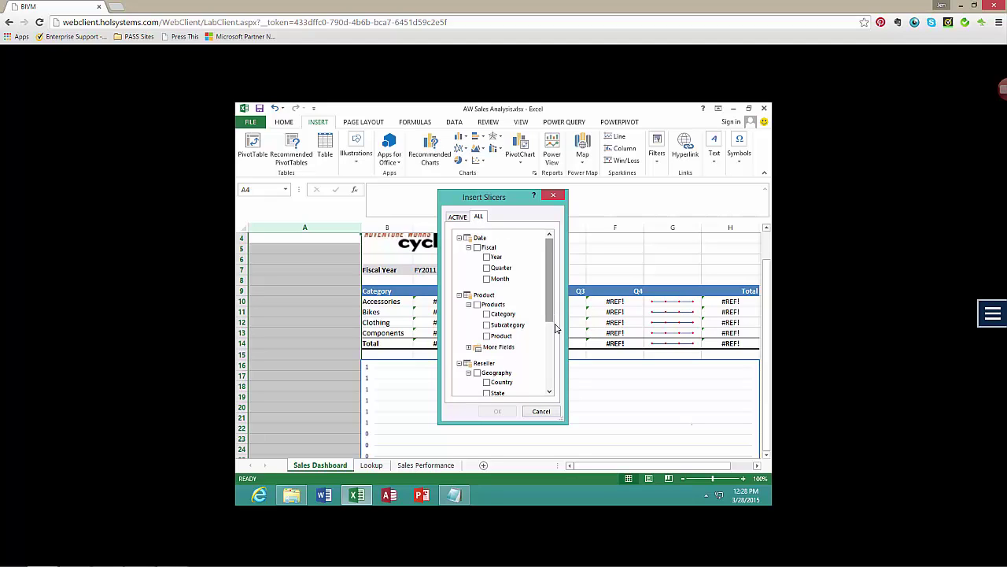
left_click_drag(555, 329, 555, 384)
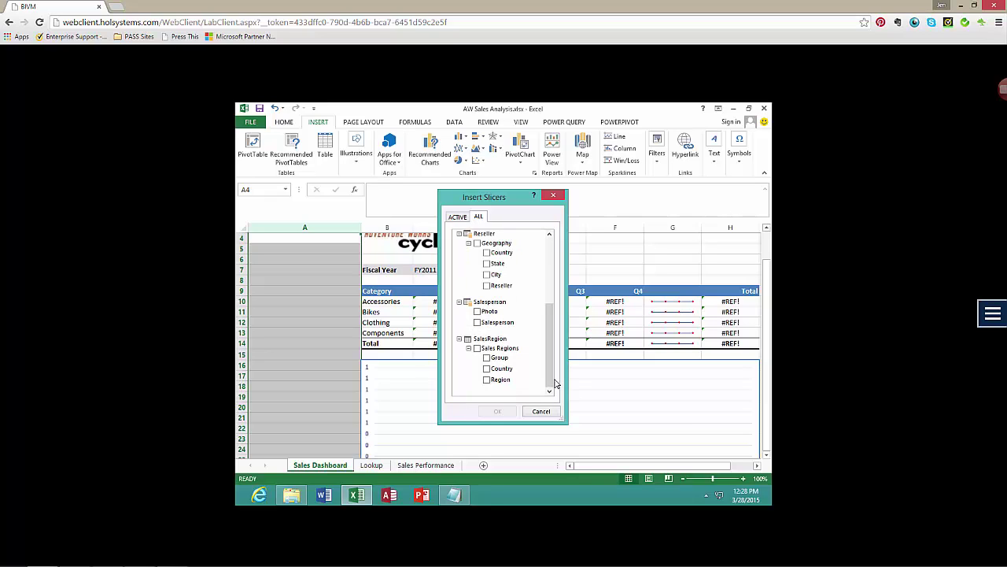
left_click(487, 358)
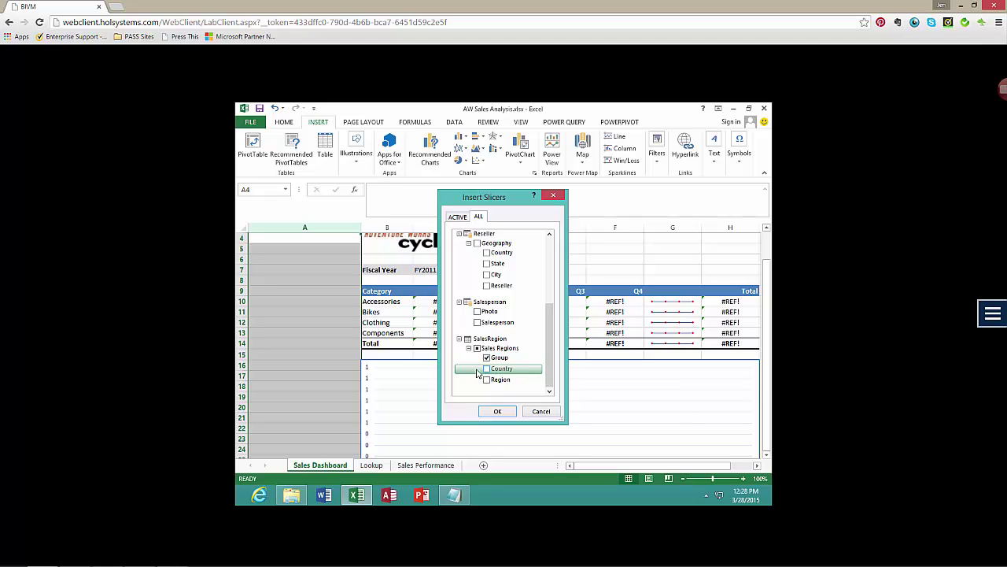
left_click(500, 412)
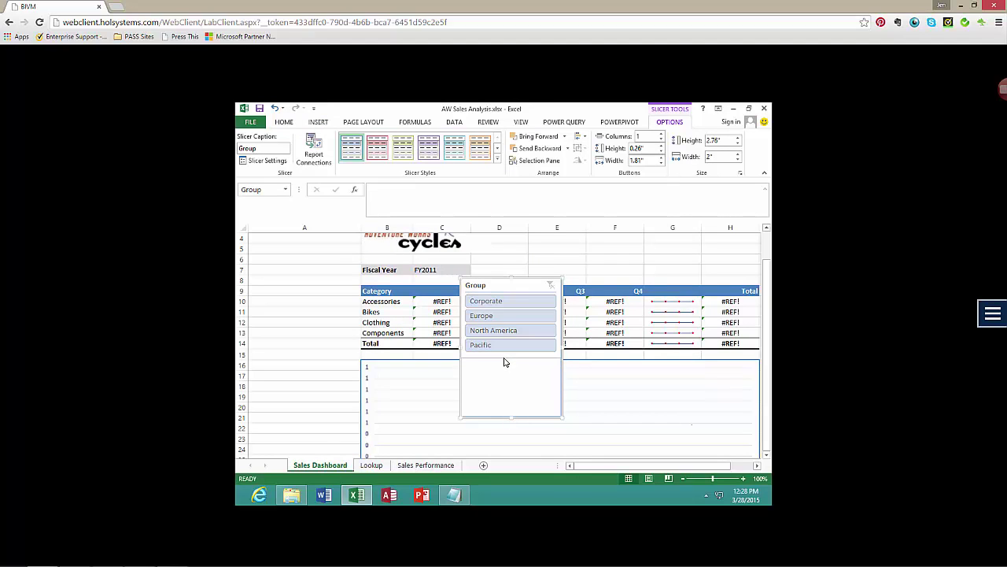
Shorten the Group slicer to a height of about 1.58" and move it into column A beside the category table.
left_click_drag(500, 363, 501, 360)
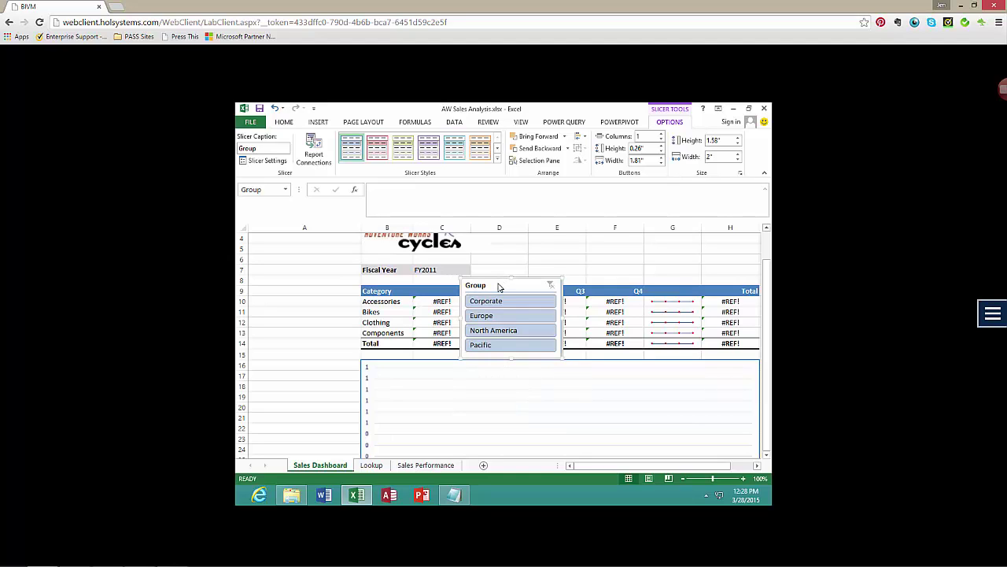
left_click_drag(498, 287, 290, 273)
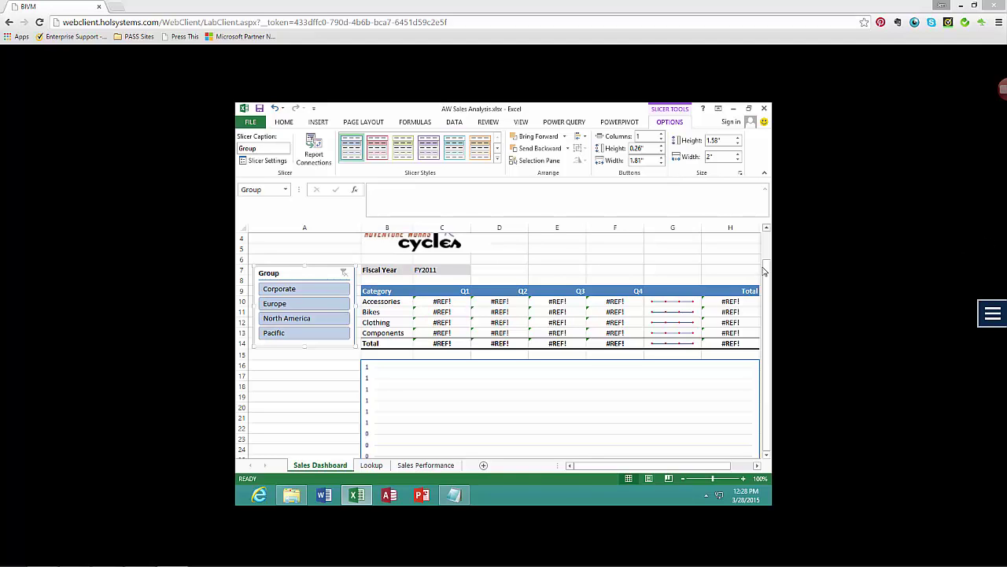
Move the Adventure Works Cycles logo into column A above the Group slicer and shrink it to fit the column's width.
scroll(769, 244, "up", 1)
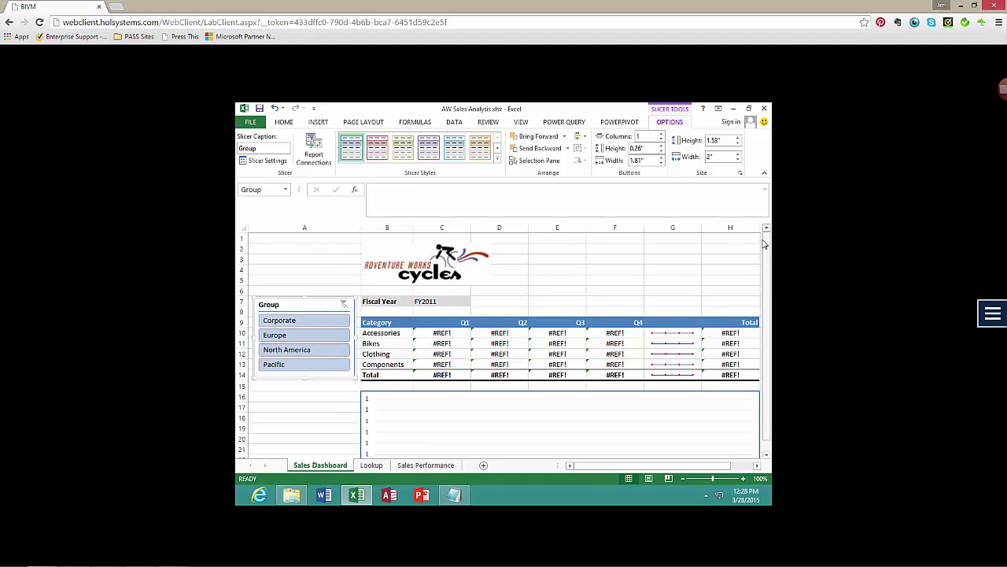
left_click(419, 259)
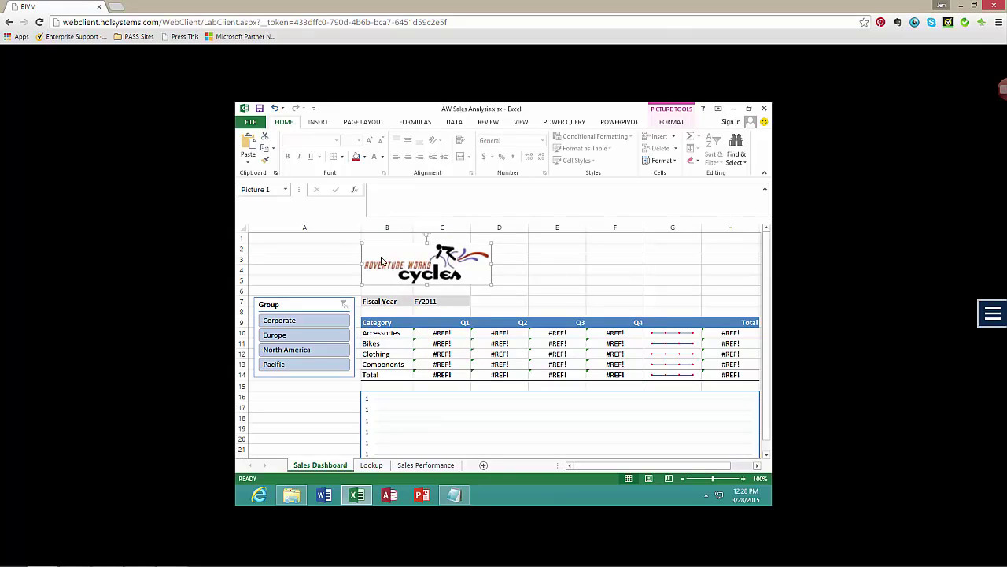
left_click_drag(420, 259, 315, 261)
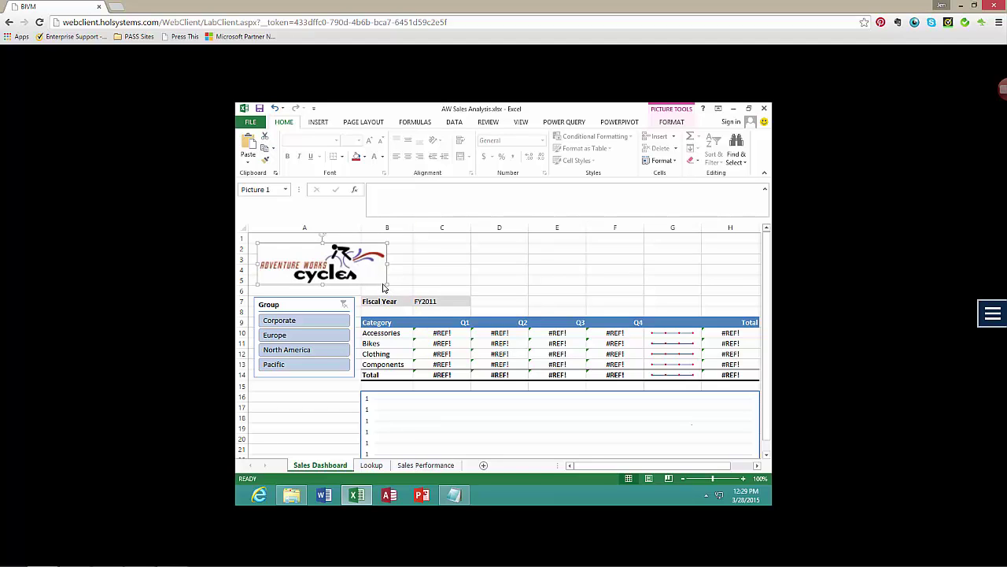
left_click_drag(385, 286, 352, 279)
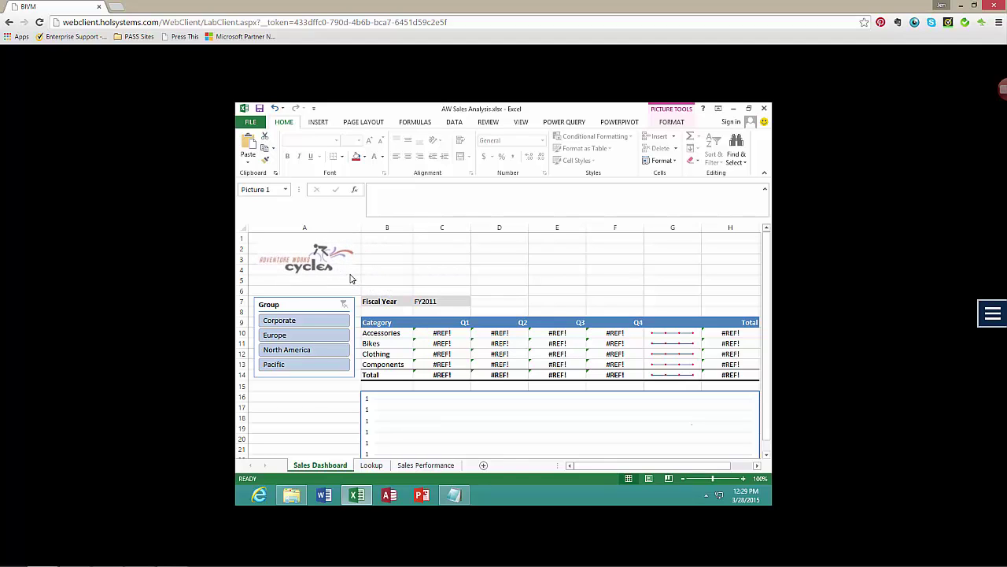
Replace the text in cell B9 with the CUBESET formula for product categories, copied from Snippets.txt in Notepad.
left_click(401, 325)
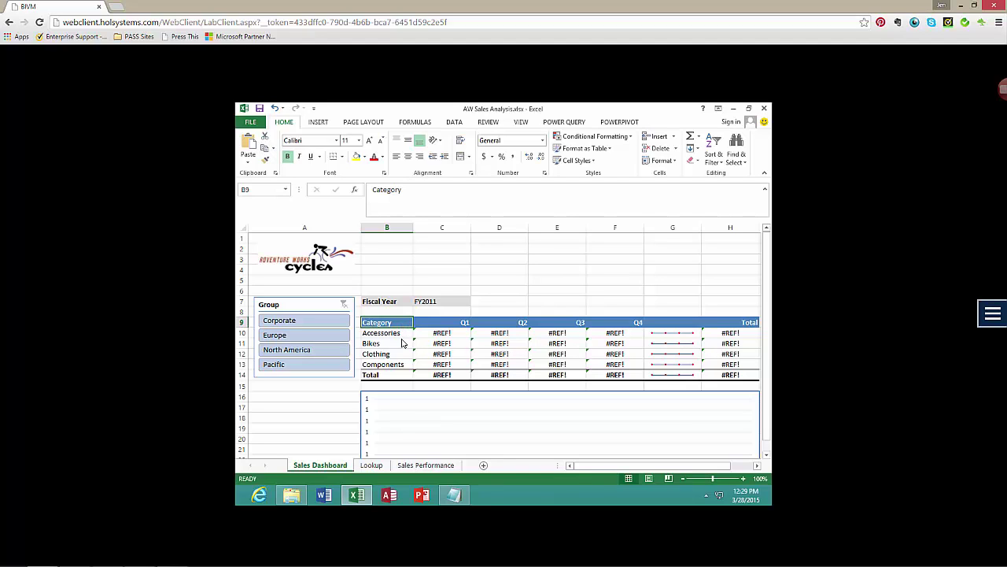
left_click(454, 494)
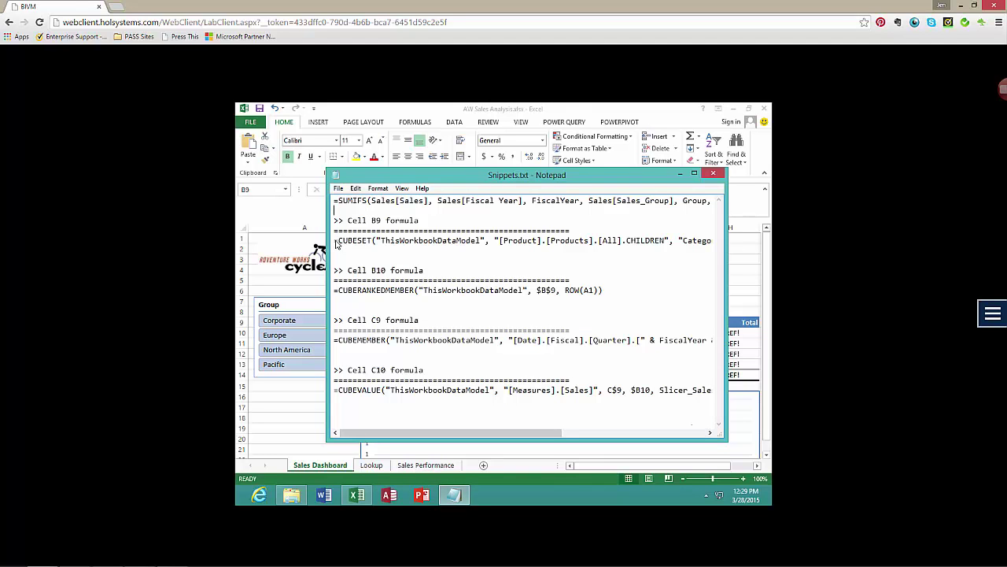
left_click_drag(336, 245, 768, 244)
key("ctrl+c")
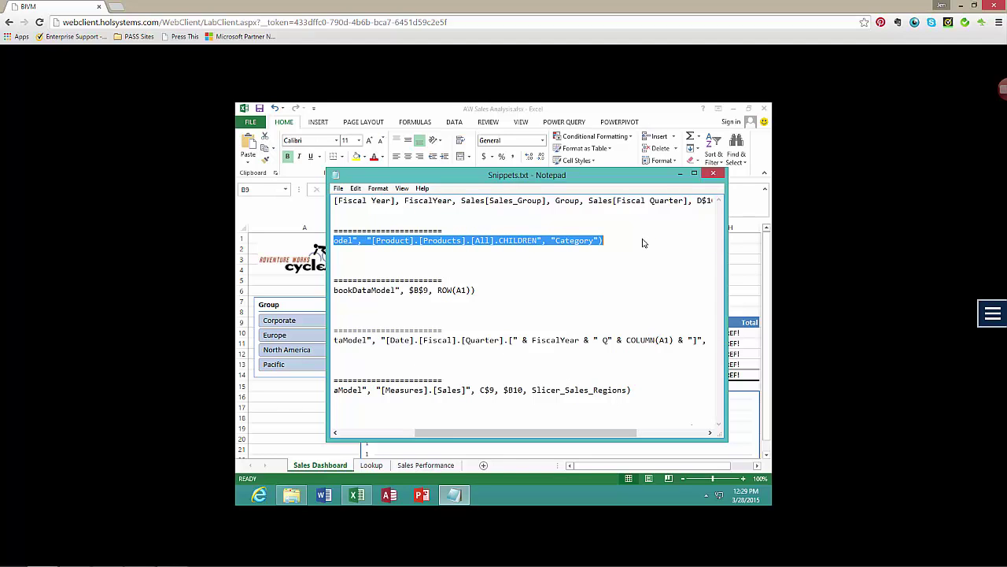
left_click(681, 174)
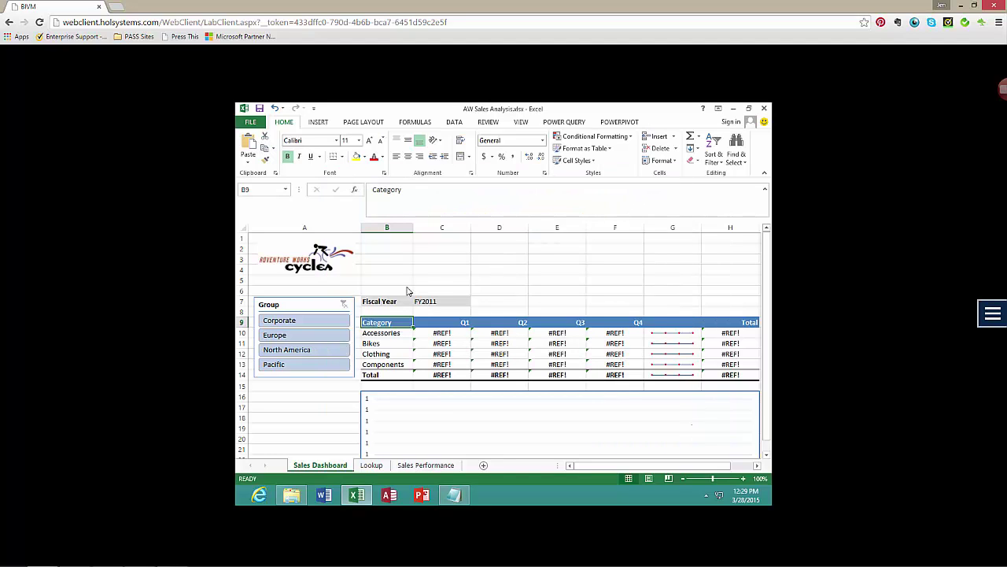
left_click(406, 192)
key("ctrl+a")
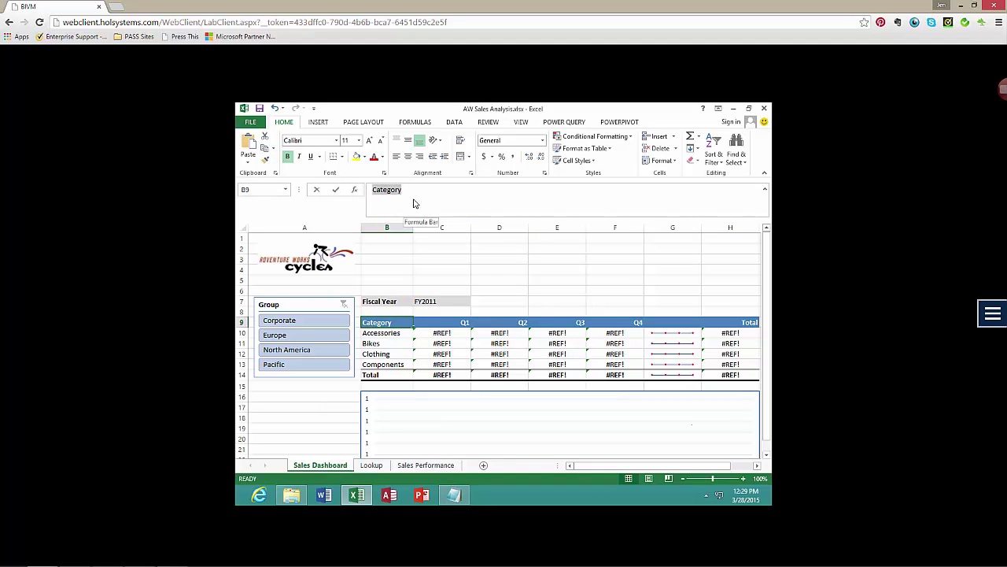
key("ctrl+v")
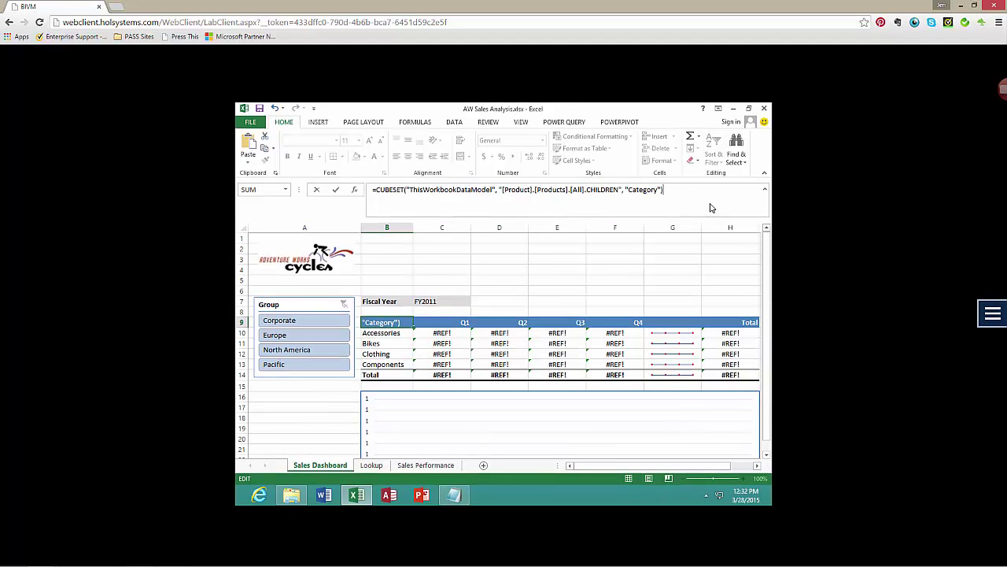
key("Return")
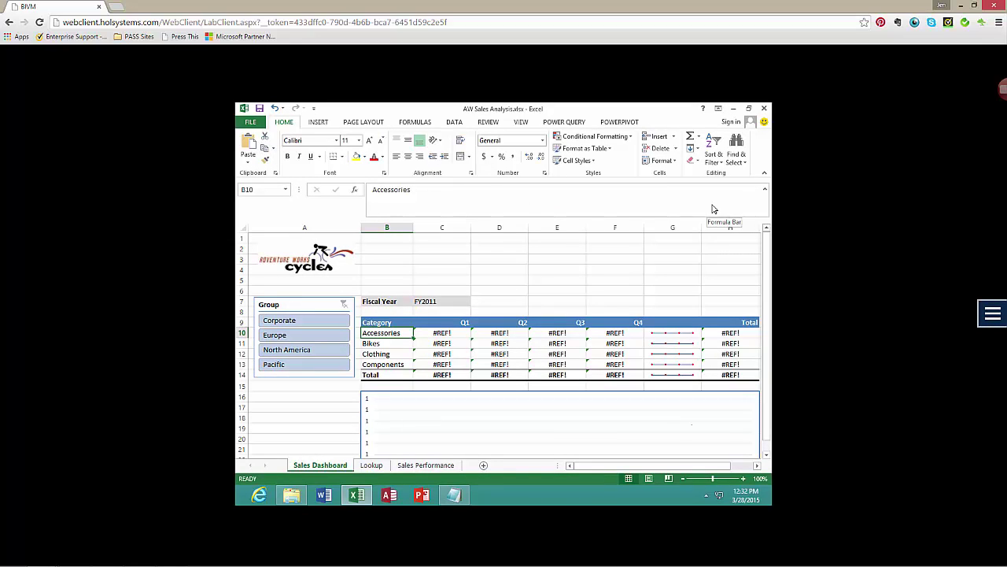
left_click(388, 325)
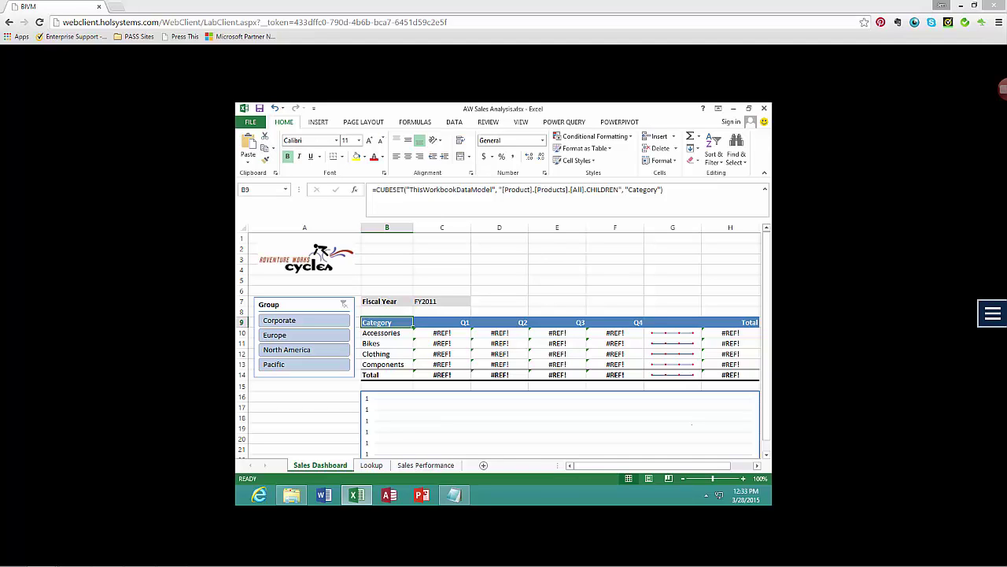
Replace cell B10 with =CUBERANKEDMEMBER("ThisWorkbookDataModel", $B$9, ROW(A1)) copied from Snippets.txt in Notepad, and fill it down to B13.
left_click(455, 495)
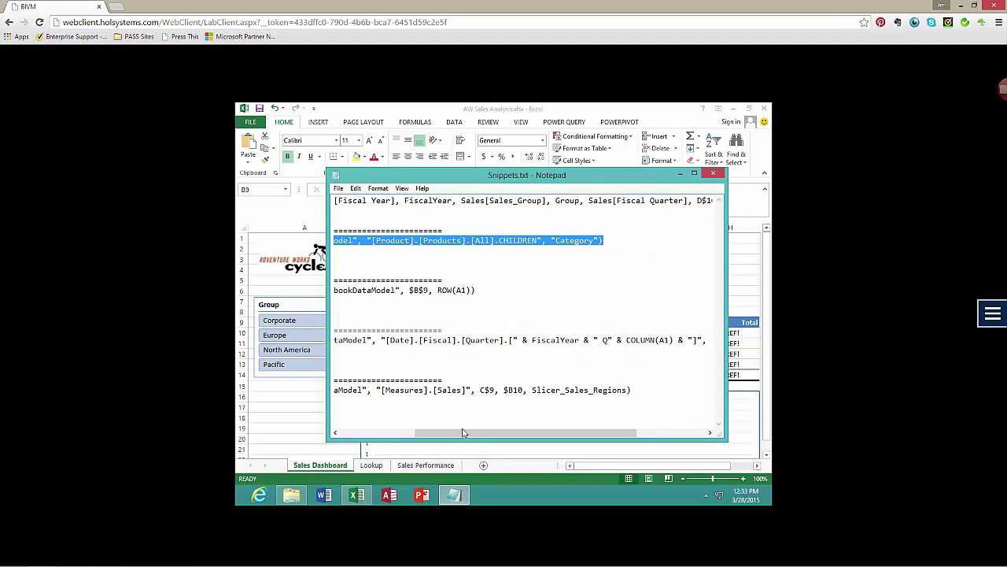
left_click_drag(463, 432, 398, 359)
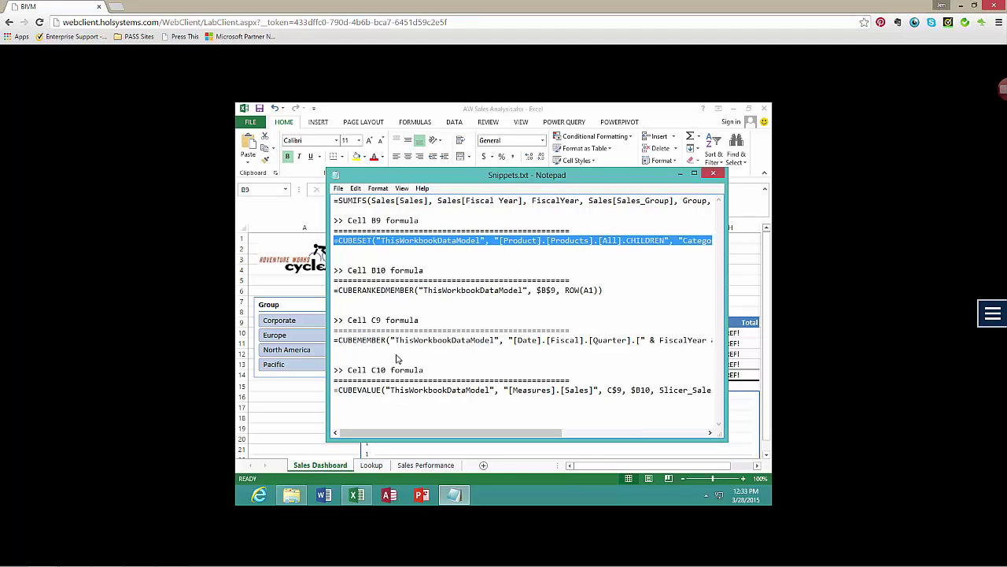
left_click_drag(608, 292, 328, 296)
key("ctrl+c")
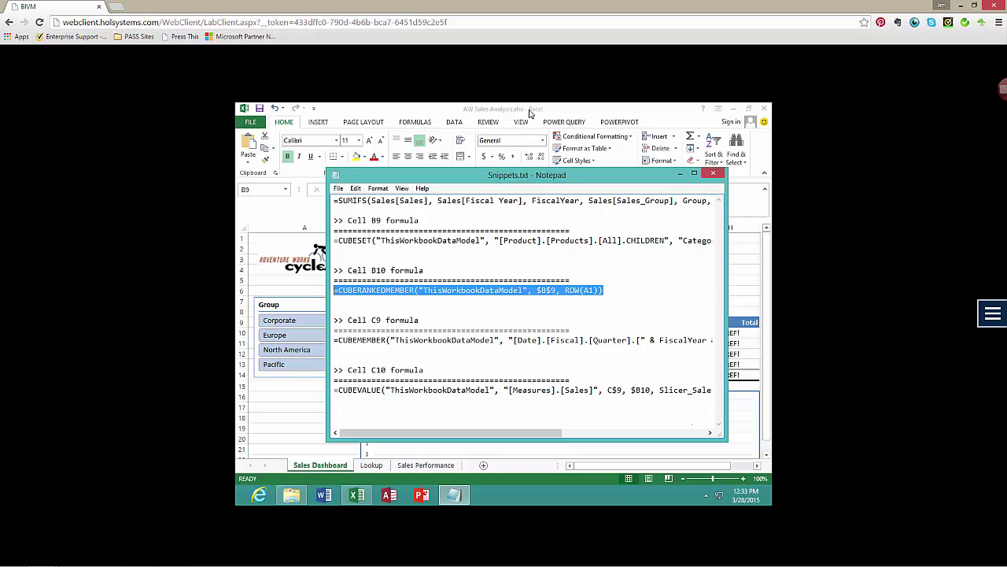
left_click(529, 114)
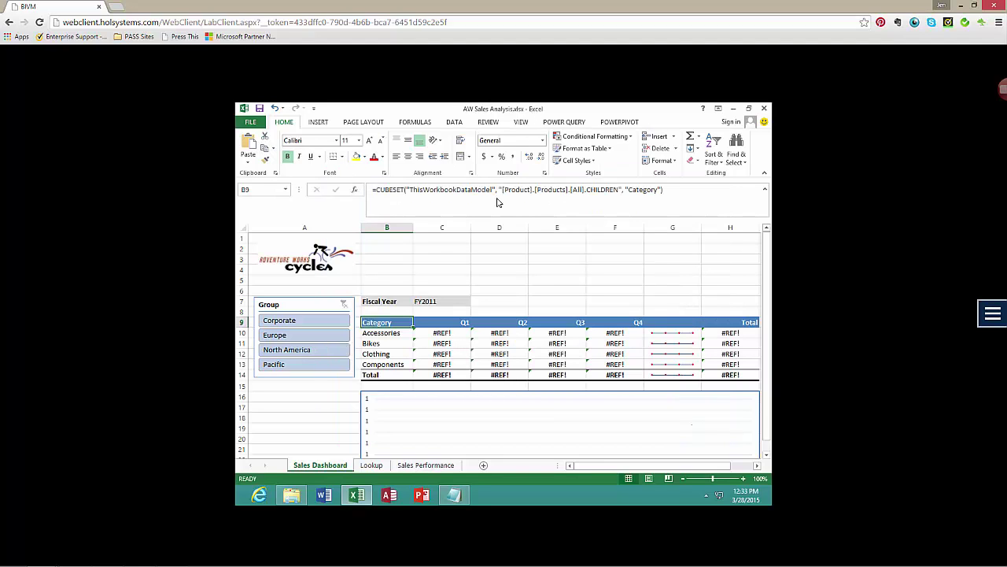
left_click(387, 337)
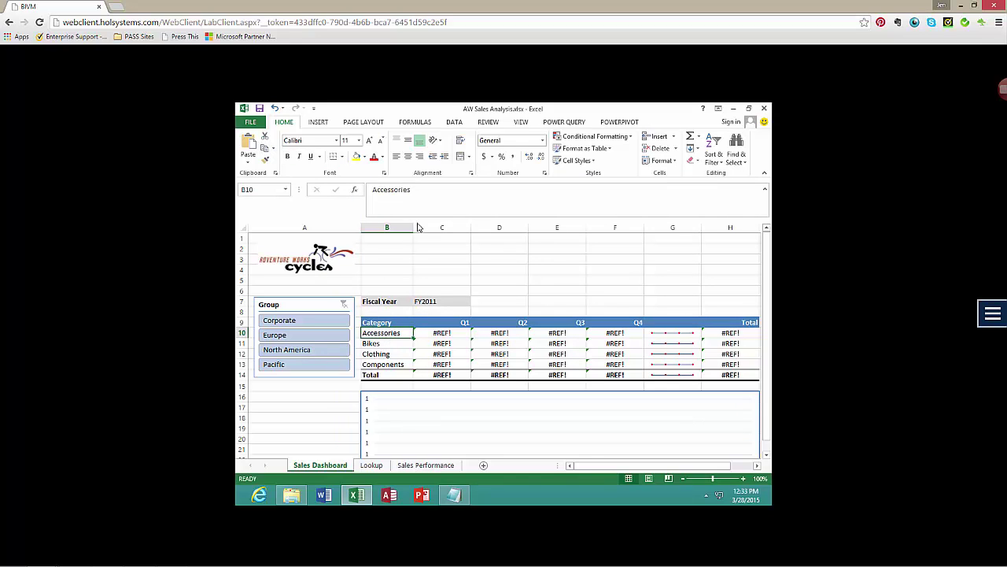
double_click(374, 193)
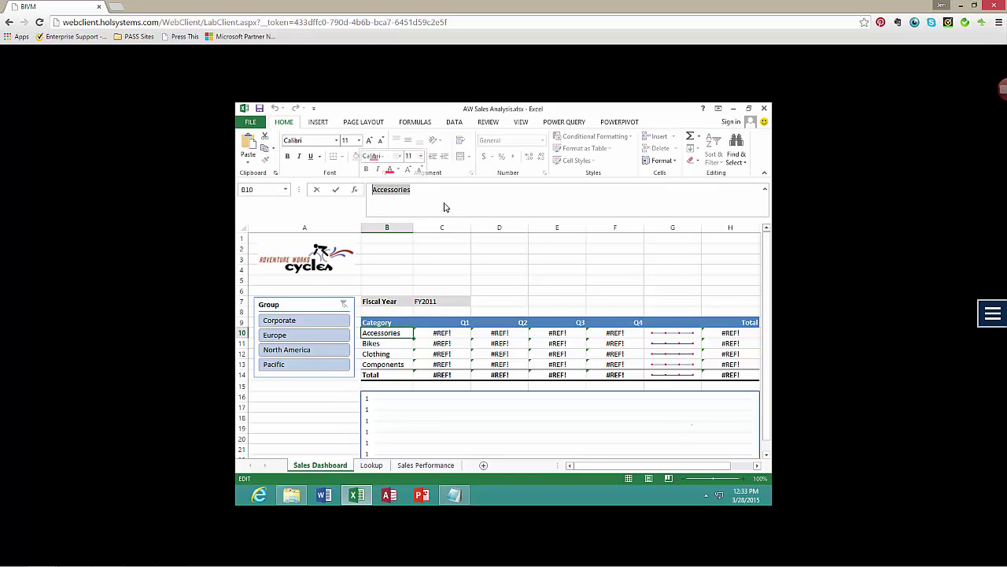
key("ctrl+v")
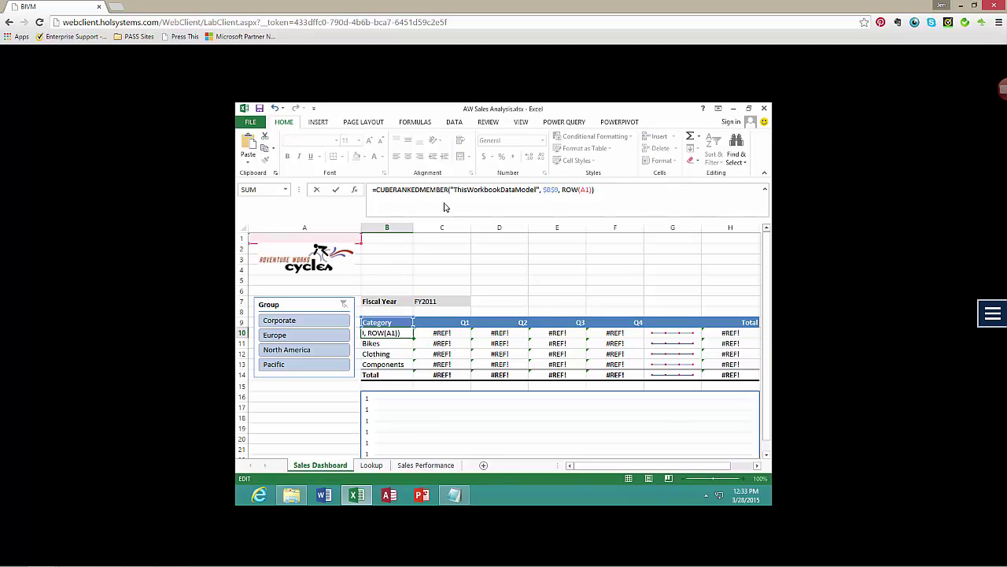
key("Return")
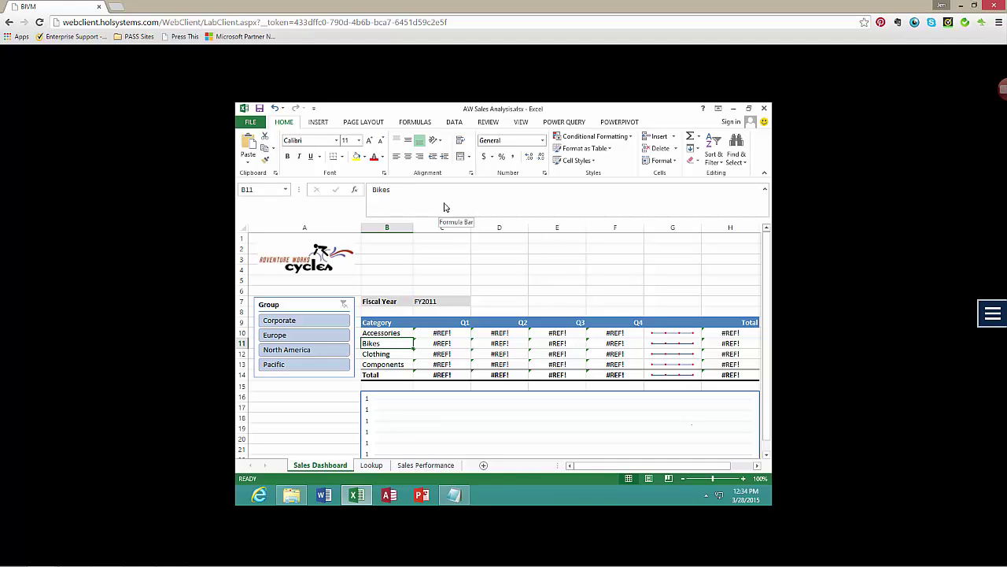
key("Up")
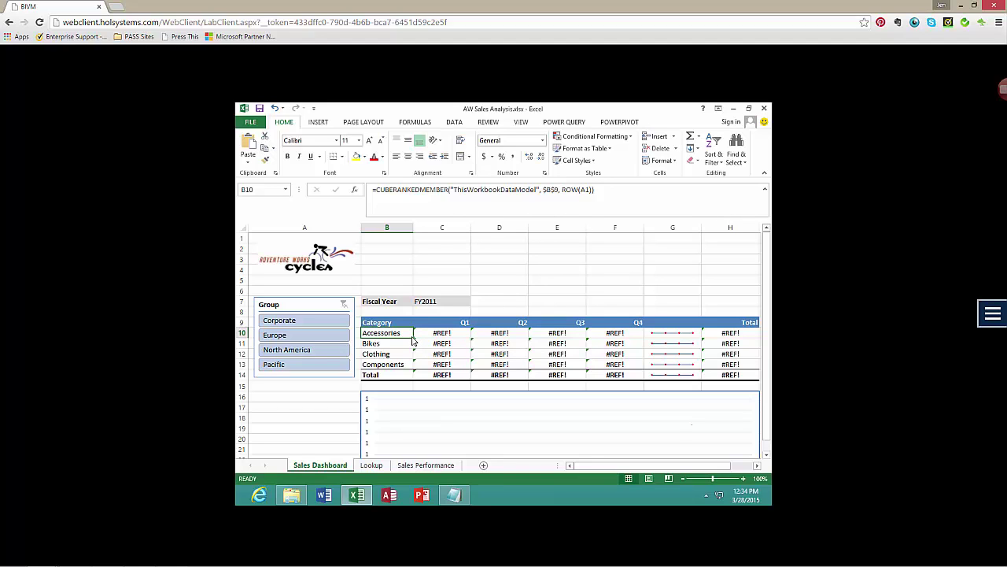
left_click_drag(412, 339, 415, 375)
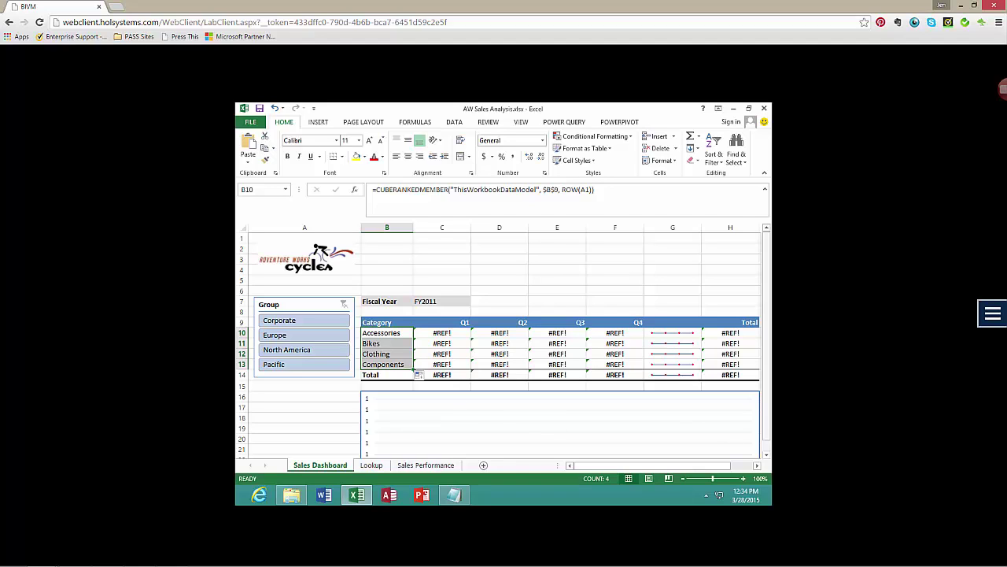
Copy the CUBEMEMBER formula listed for cell C9 from Snippets.txt in Notepad and return to the Excel workbook.
left_click(442, 332)
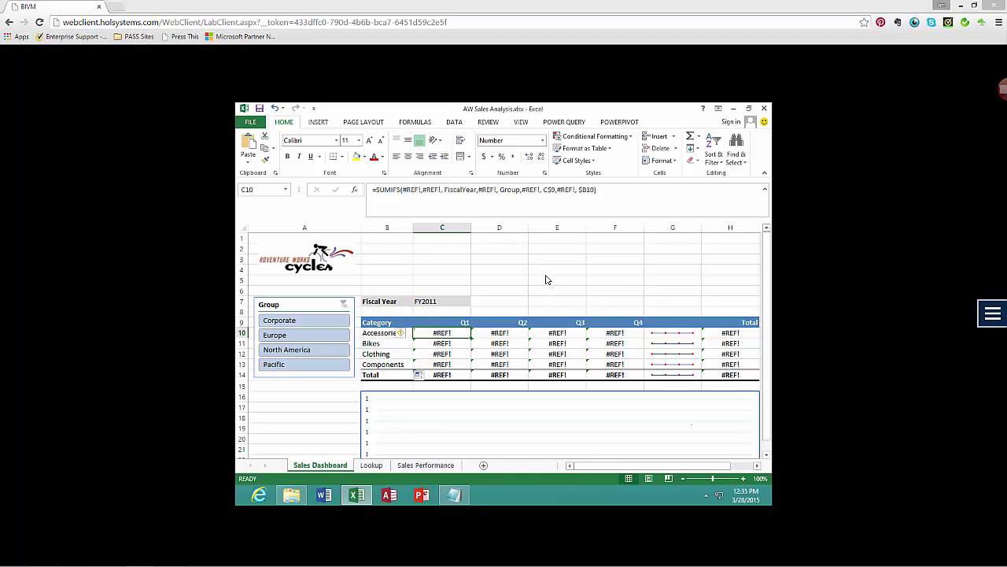
left_click(455, 494)
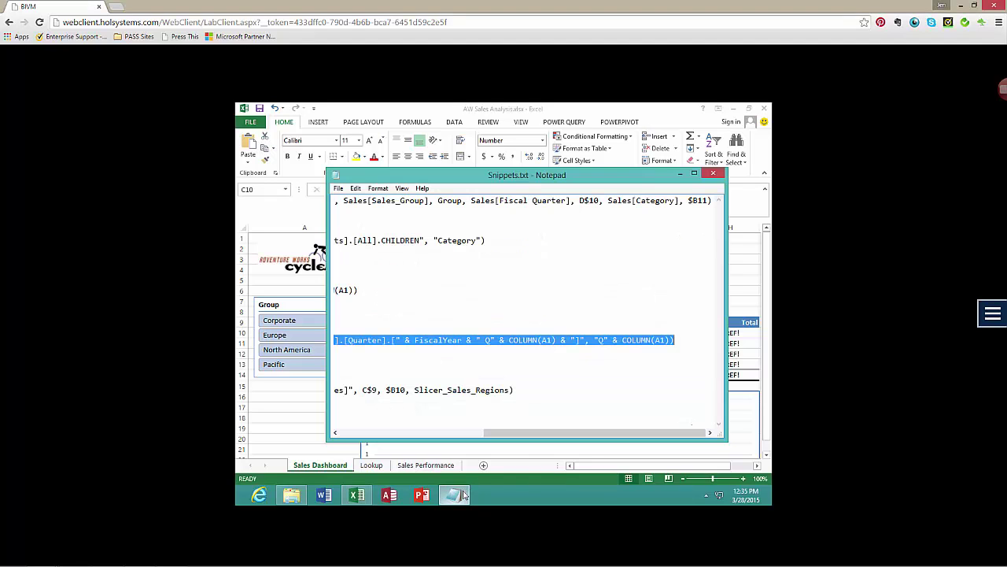
left_click(362, 434)
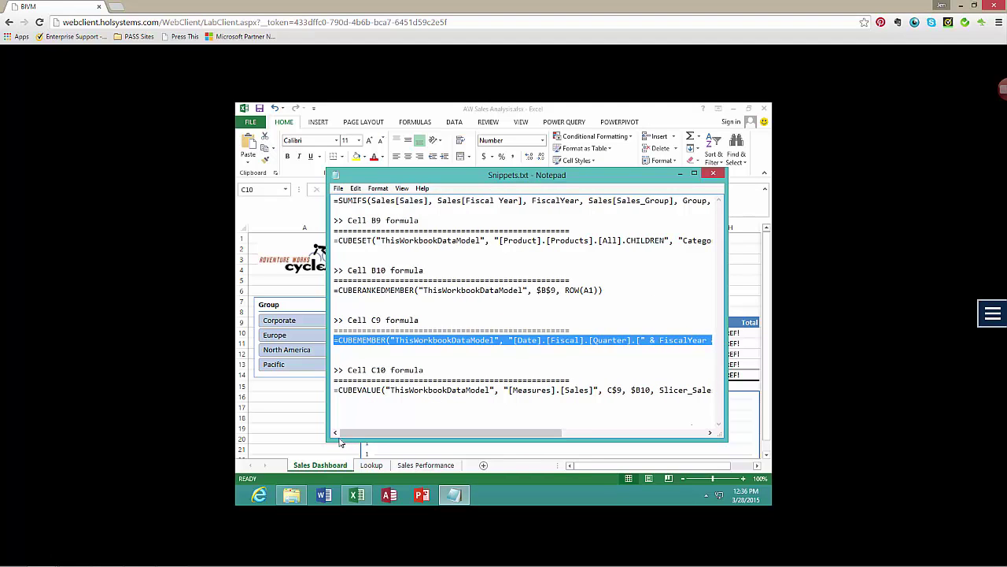
left_click(464, 113)
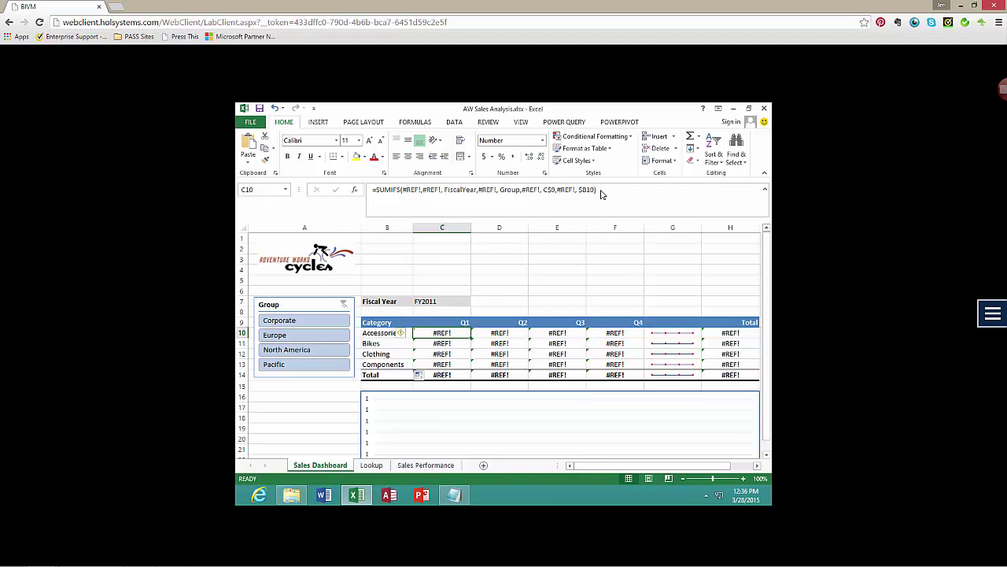
Replace the formula in cell C10 with the copied CUBEMEMBER quarter formula.
left_click_drag(601, 194, 369, 193)
type("=CUBEMEMBER(\"ThisWorkbookDataModel\", \"[Date].[Fiscal].[Quarter].[\" & FiscalYear & \" Q\" & COLUMN(A1) & \"]\", \"Q\" & COLUMN(A1))")
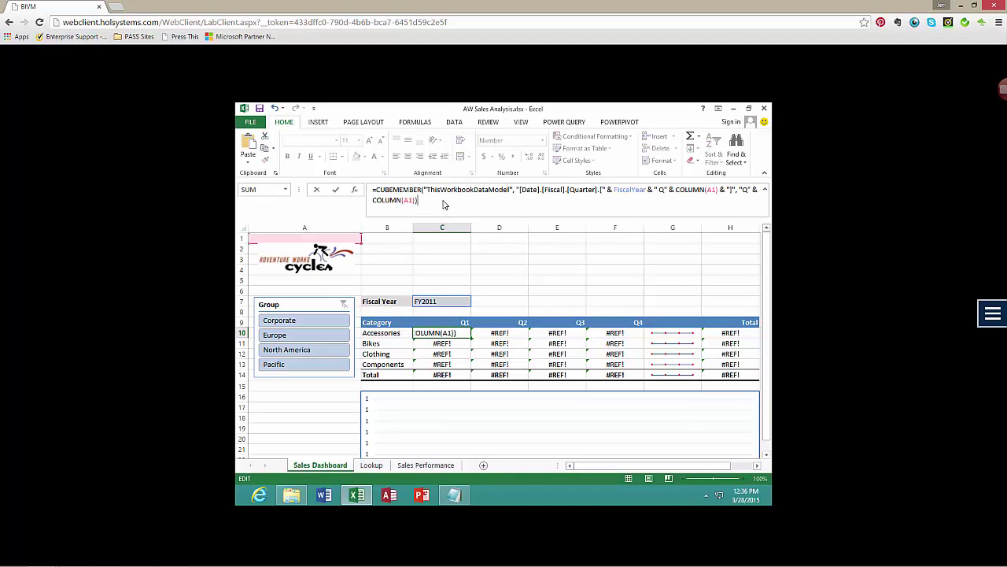
key("Return")
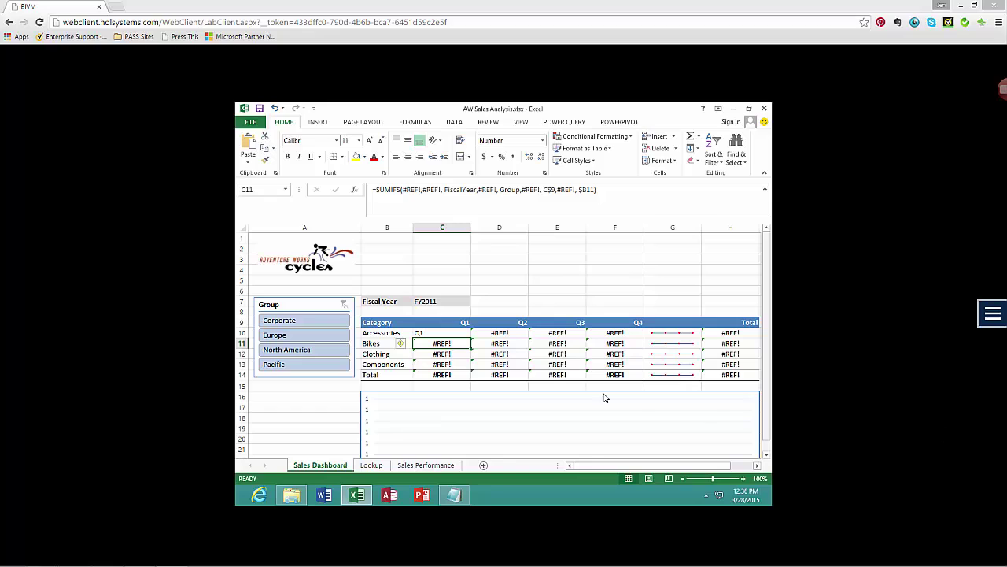
Fill the CUBEMEMBER formula from C10 across to F10 and undo the fill.
left_click(466, 336)
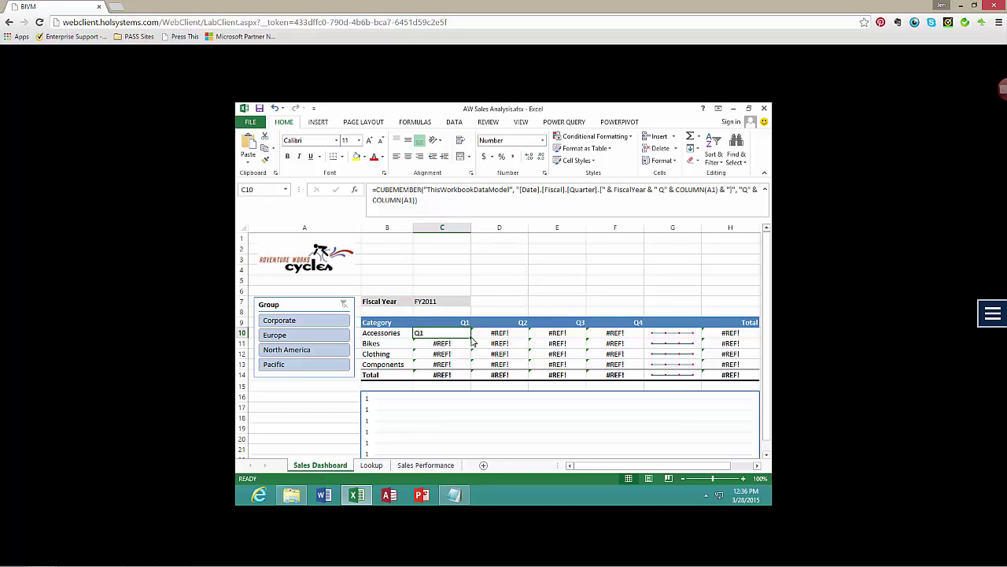
left_click_drag(473, 341, 475, 342)
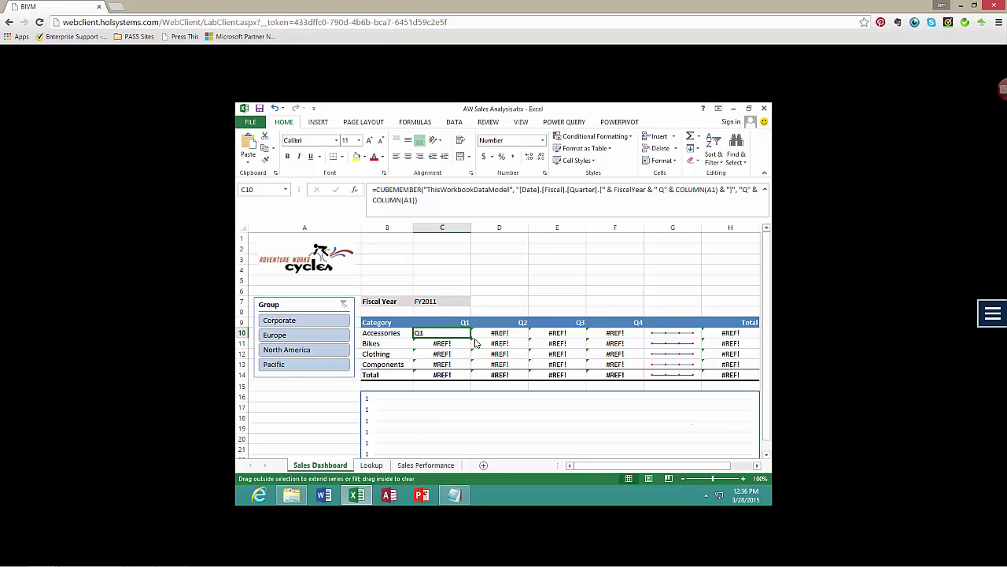
left_click_drag(475, 342, 644, 373)
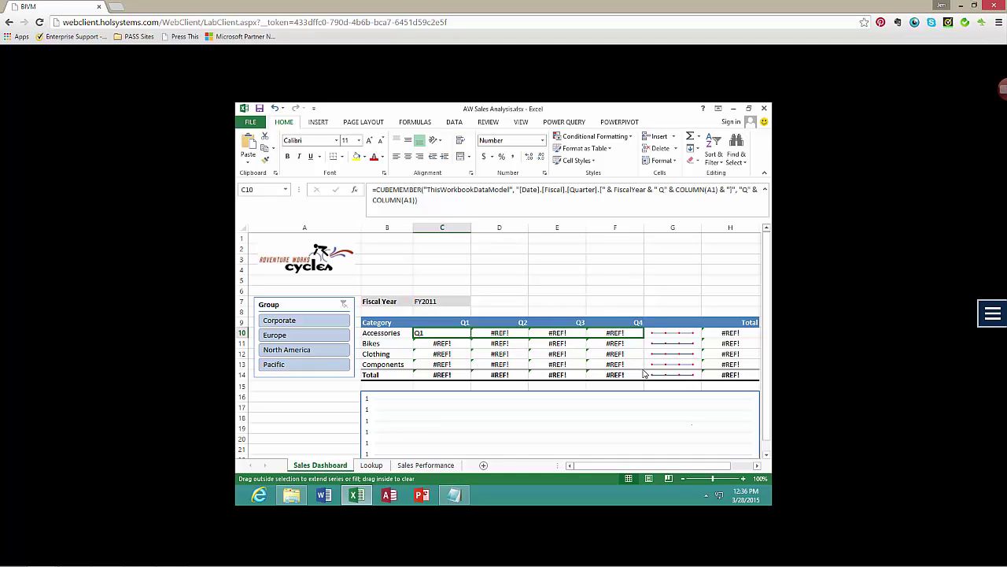
left_click_drag(643, 369, 639, 340)
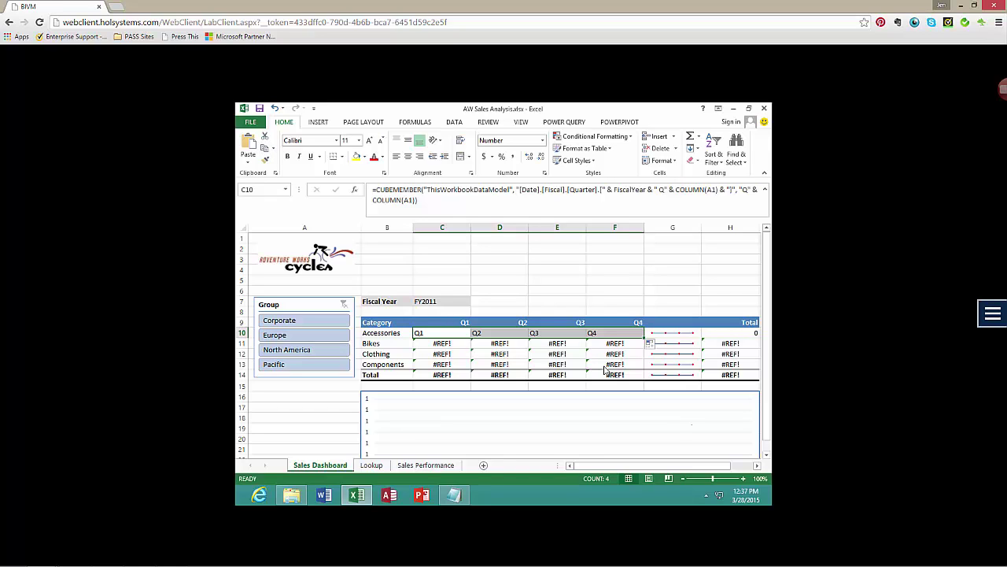
key("ctrl+z")
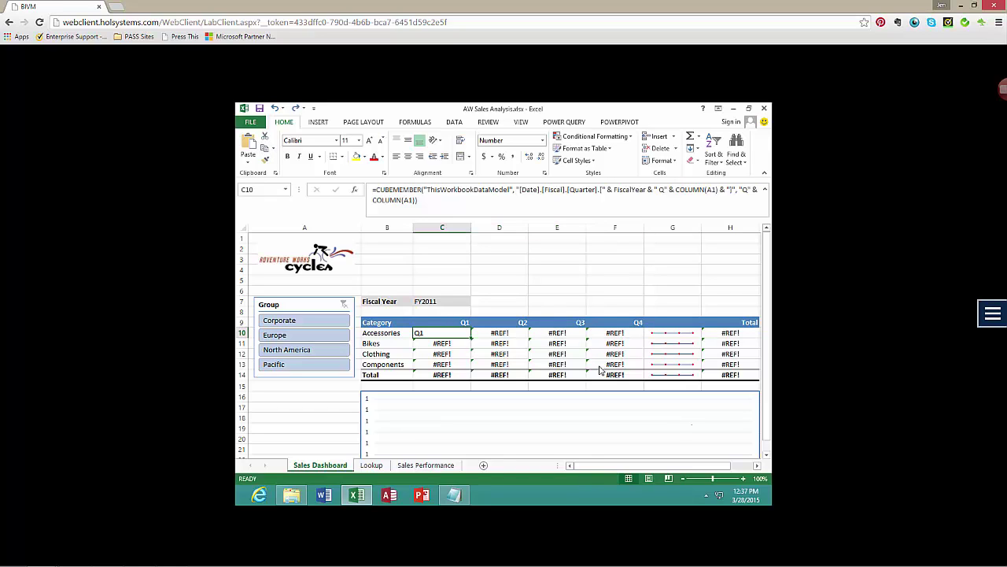
Replace header cell C9 with =CUBEMEMBER("ThisWorkbookDataModel", "[Date].[Fiscal].[Quarter].[" & FiscalYear & " Q" & COLUMN(A1) & "]", "Q" & COLUMN(A1)) and fill it across to F9.
left_click(457, 325)
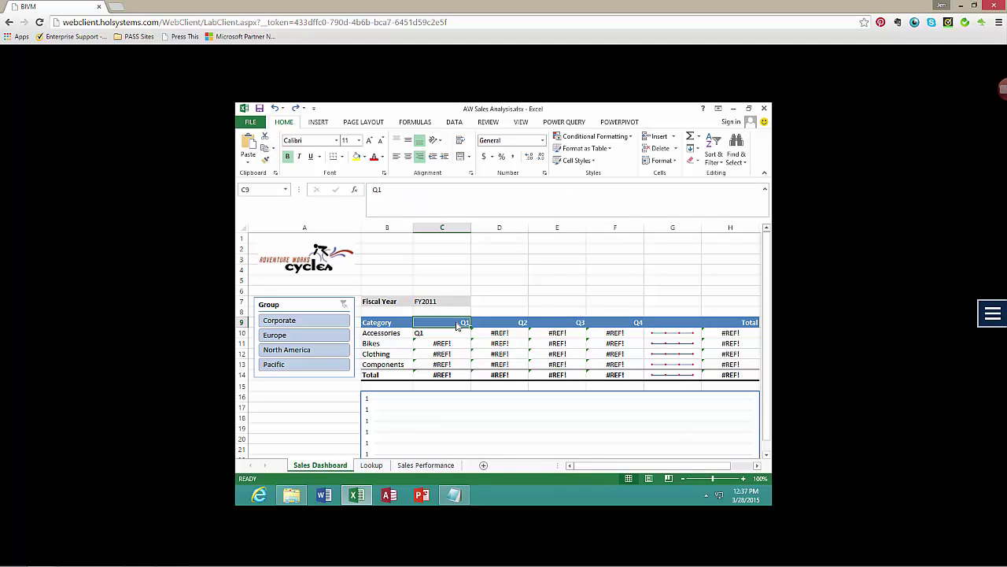
double_click(377, 190)
type("=CUBEMEMBER(\"ThisWorkbookDataModel\", \"[Date].[Fiscal].[Quarter].[\" & FiscalYear & \" Q\" & COLUMN(A1) & \"]\", \"Q\" & COLUMN(A1))")
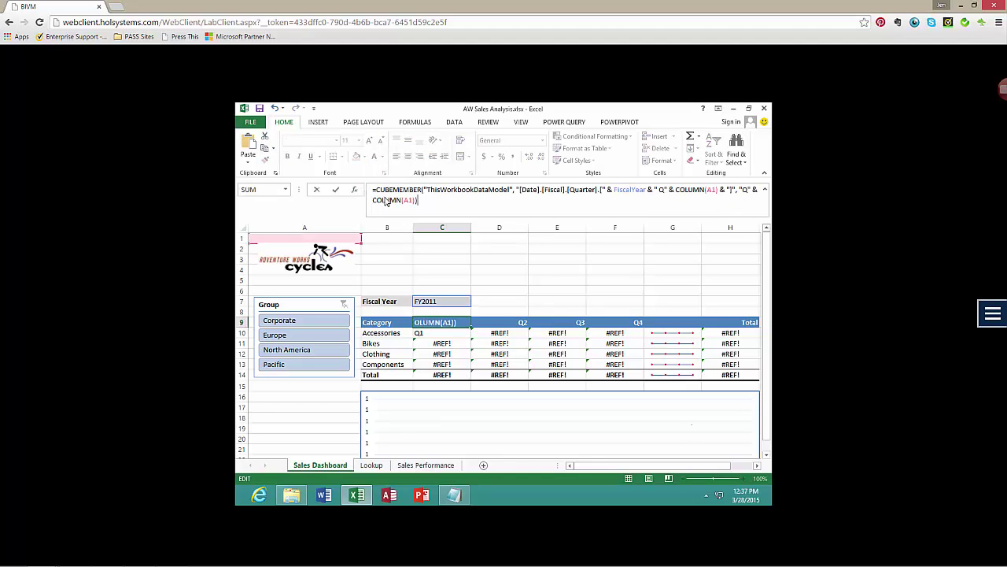
key("Return")
key("Up")
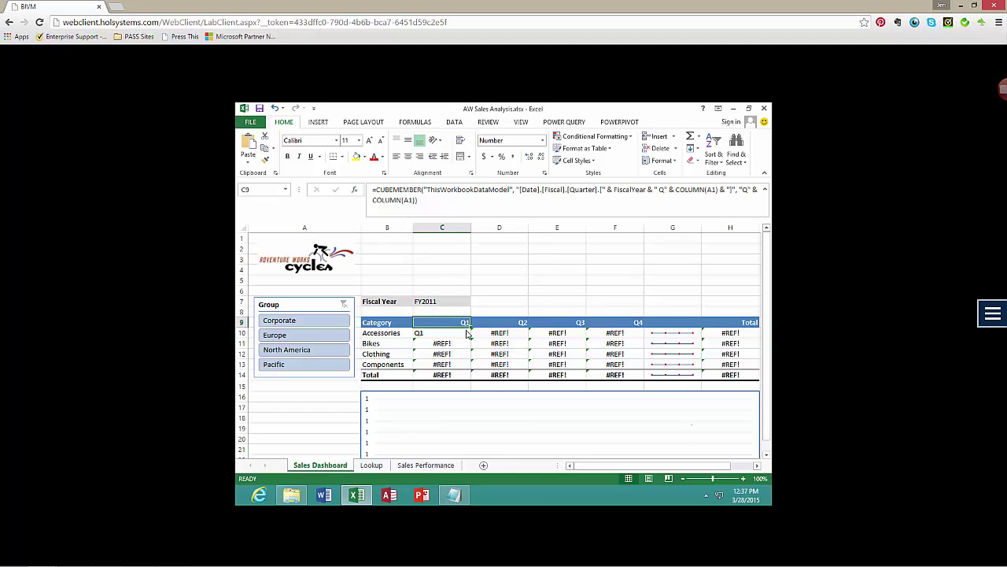
left_click_drag(470, 329, 641, 324)
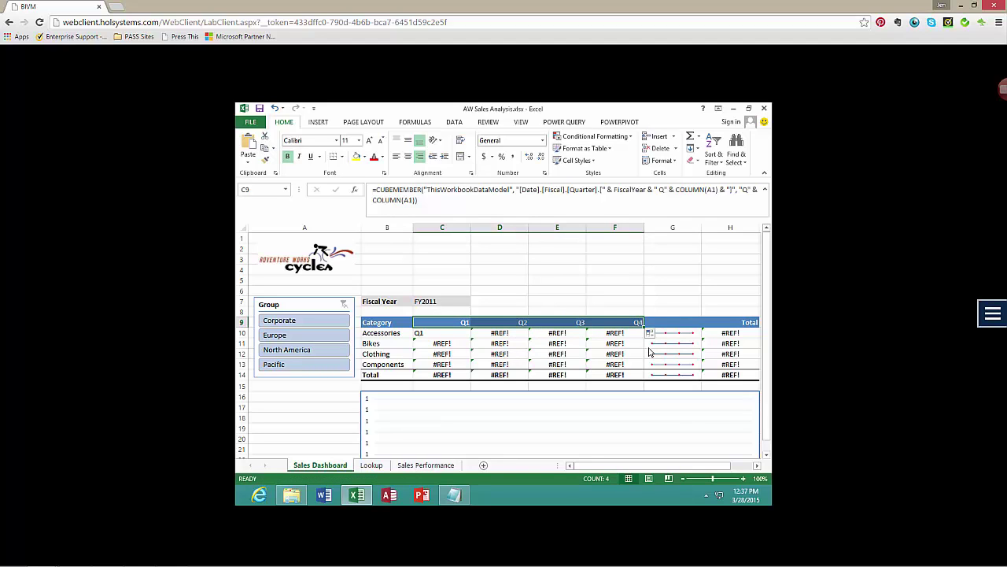
left_click(447, 326)
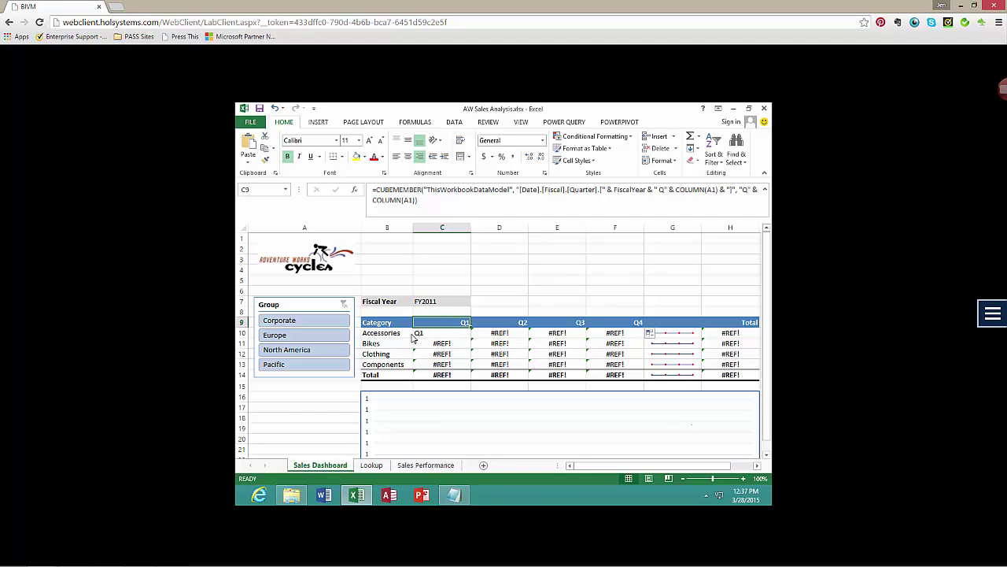
Replace cell C10 with =CUBEVALUE("ThisWorkbookDataModel", "[Measures].[Sales]", C$9, $B10, Slicer_Sales_Regions) copied from Snippets.txt in Notepad.
left_click(454, 496)
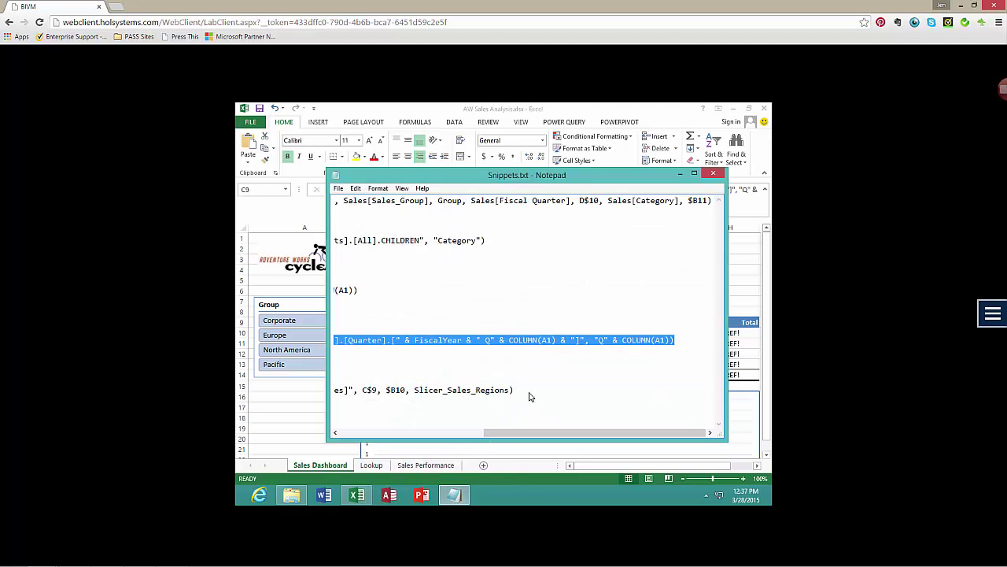
left_click_drag(530, 393, 295, 399)
key("ctrl+c")
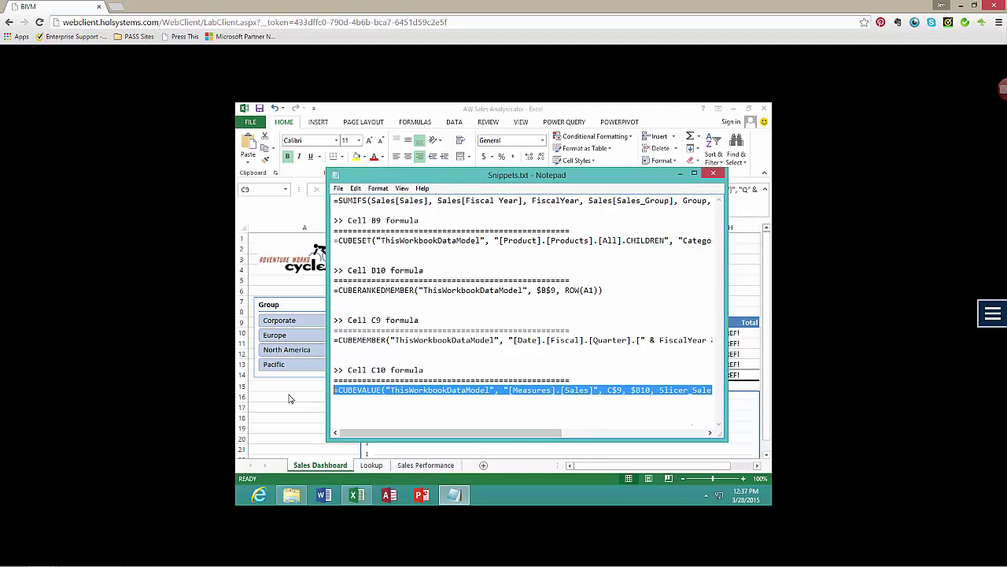
left_click(647, 112)
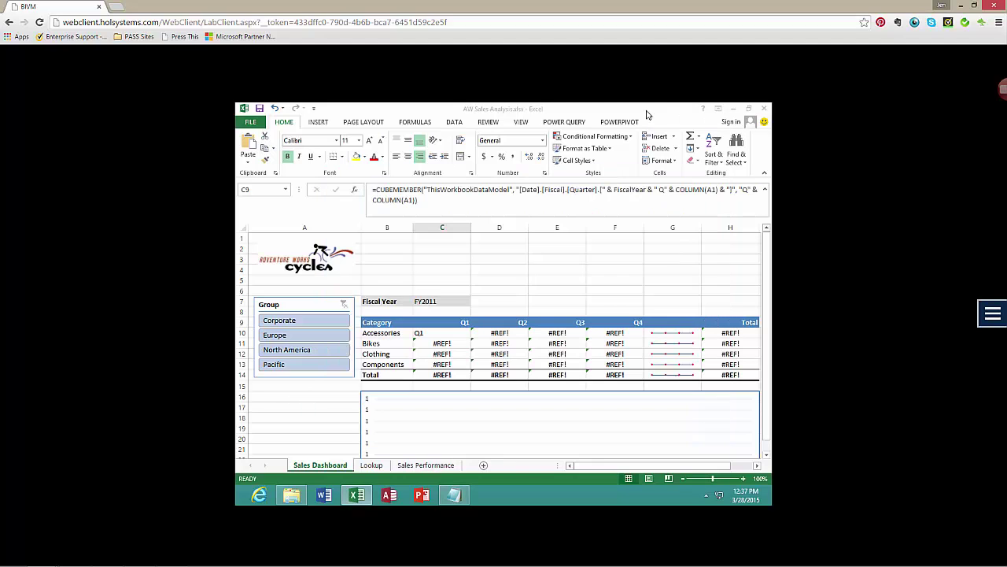
left_click(432, 345)
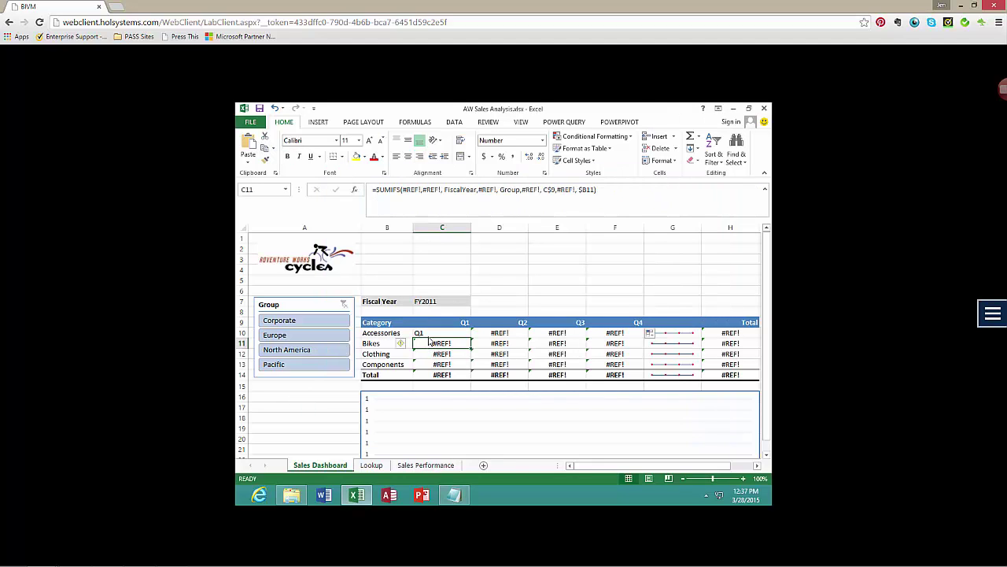
left_click(437, 332)
left_click_drag(421, 201, 364, 193)
key("ctrl+v")
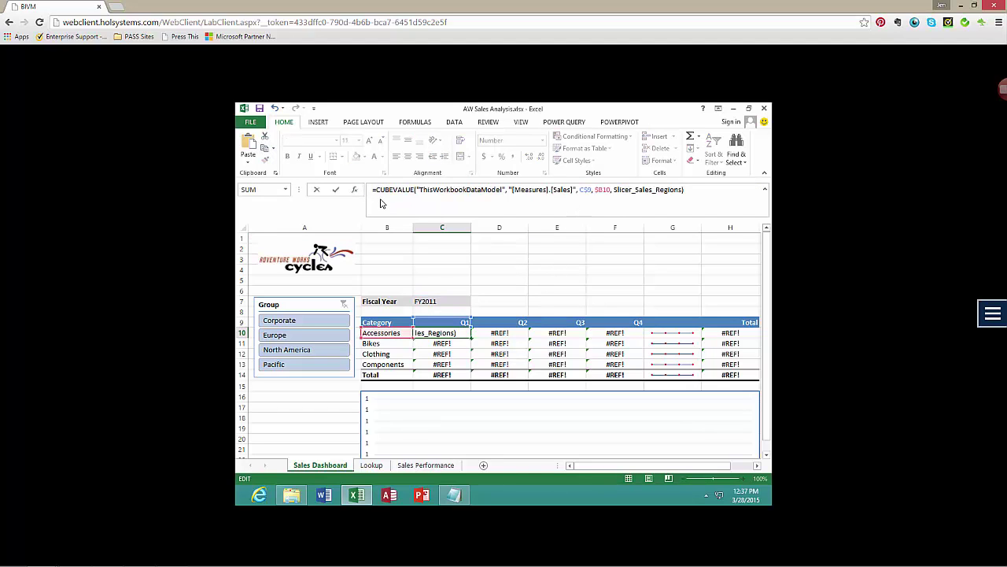
key("Return")
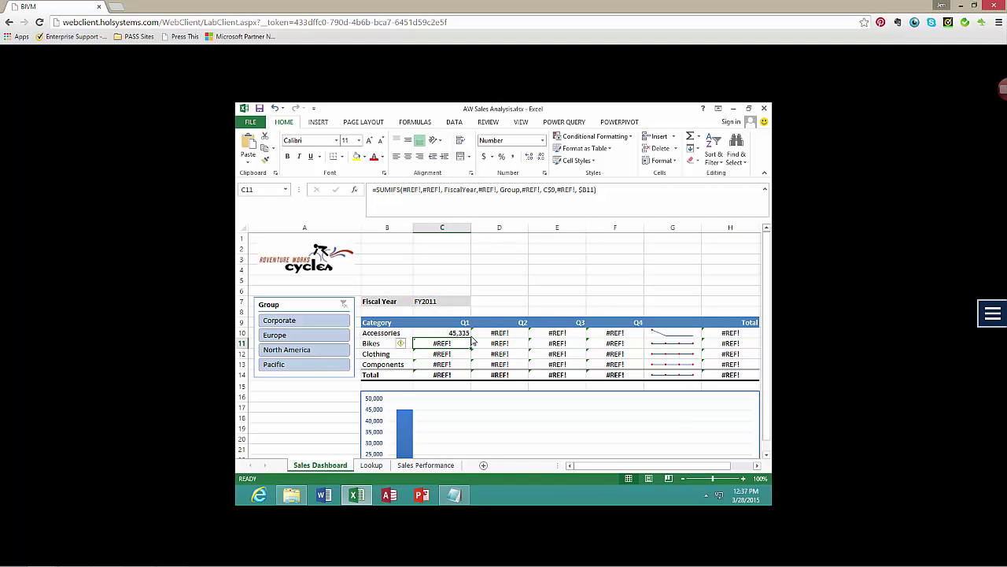
Fill the CUBEVALUE formula from C10 across to column F and down through row 13.
left_click(459, 334)
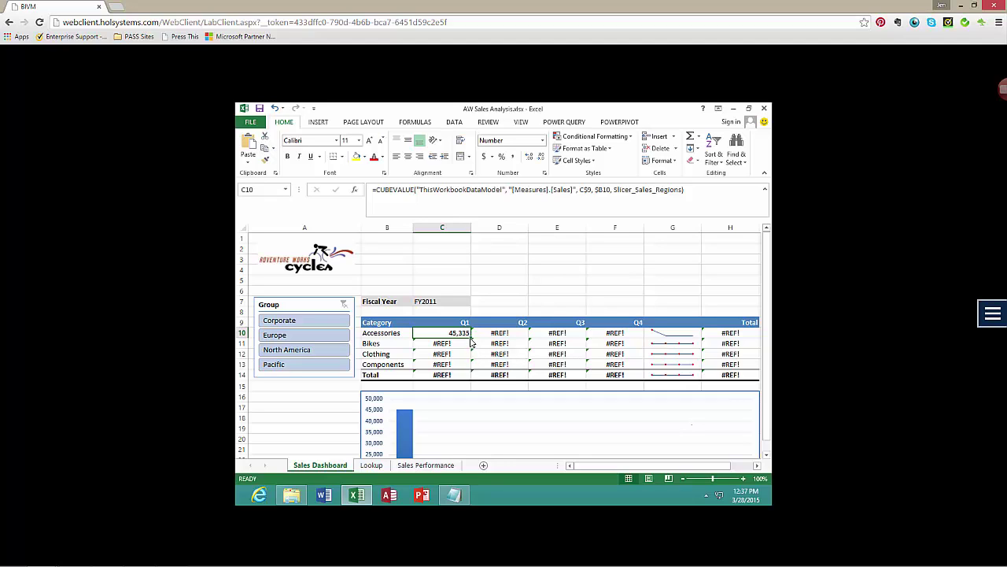
left_click_drag(470, 340, 645, 339)
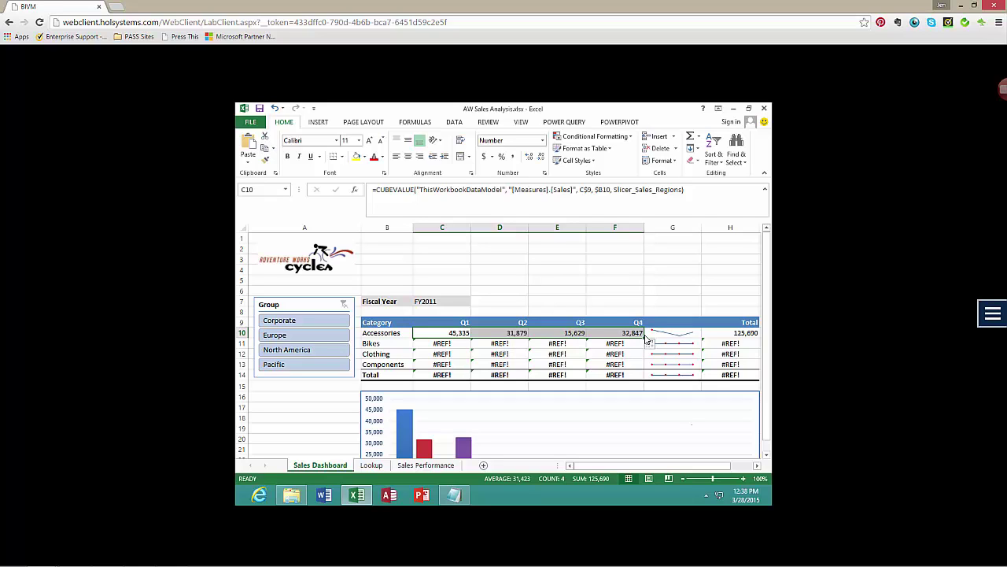
left_click_drag(645, 338, 638, 369)
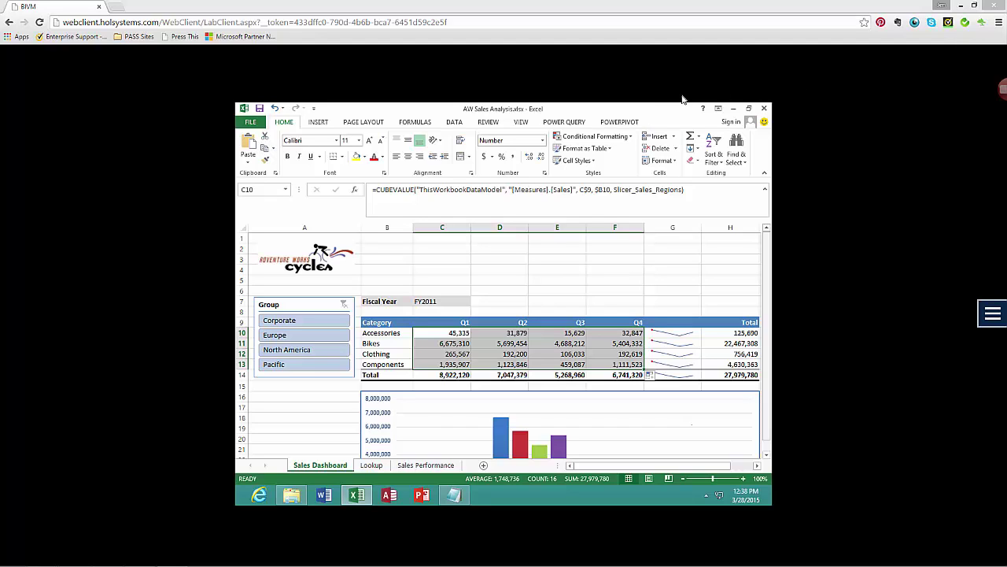
Open the workbook's data model in the PowerPivot window to examine its tables and return to the Sales Dashboard sheet.
left_click(629, 123)
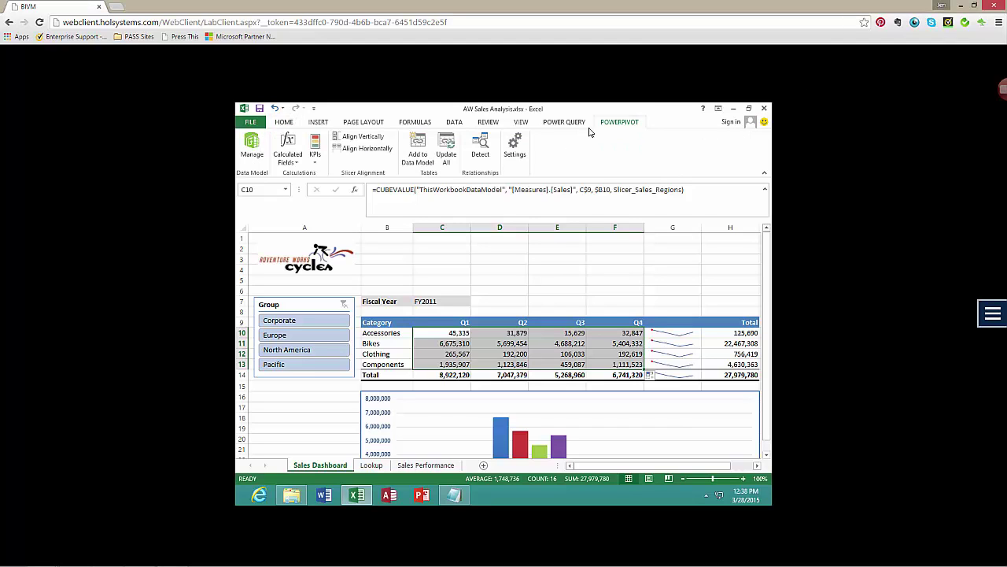
left_click(251, 154)
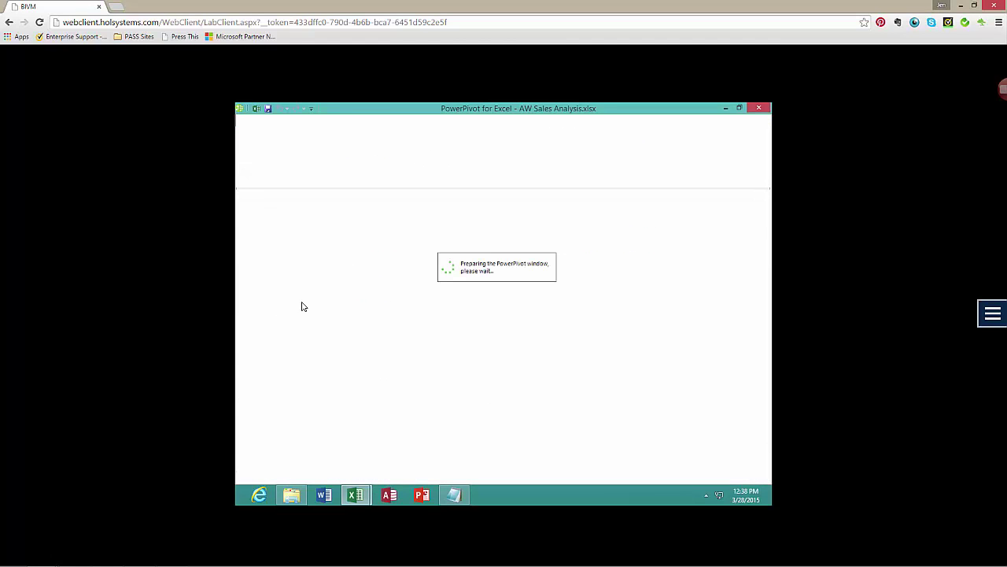
mouse_move(354, 497)
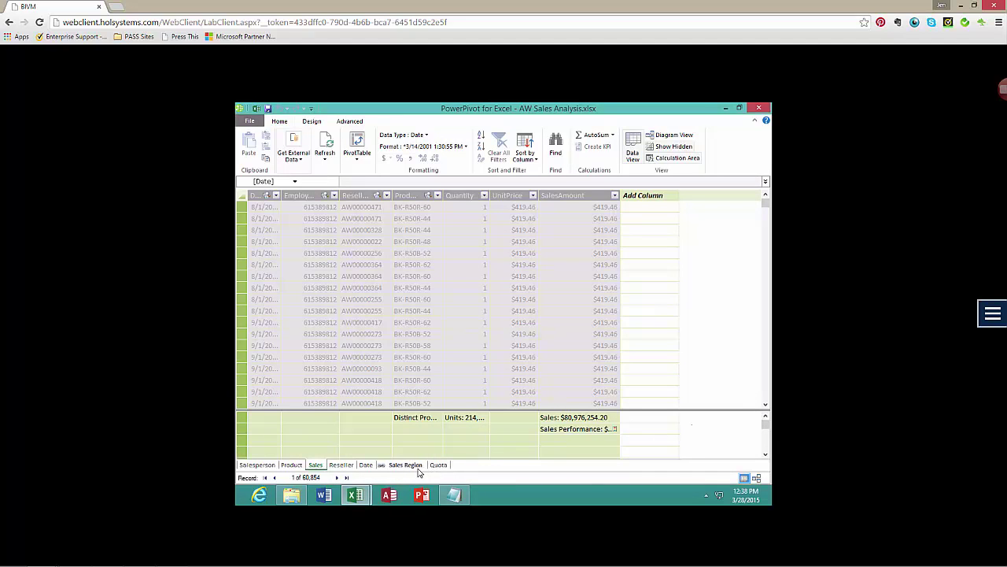
left_click(364, 498)
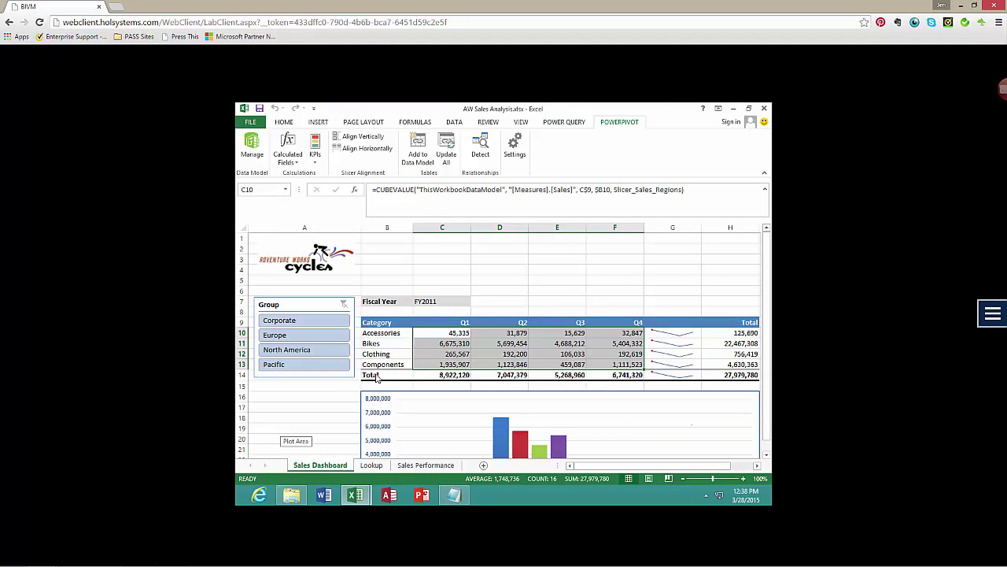
Set the Fiscal Year cell C7 to FY2010 and filter the Group slicer to North America.
left_click(464, 305)
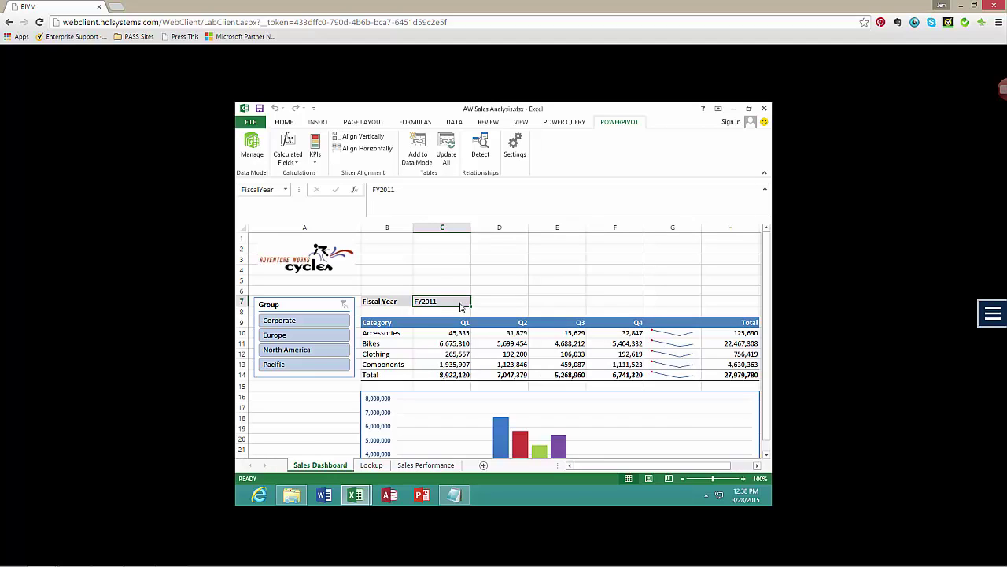
left_click(405, 196)
key("BackSpace")
type("0")
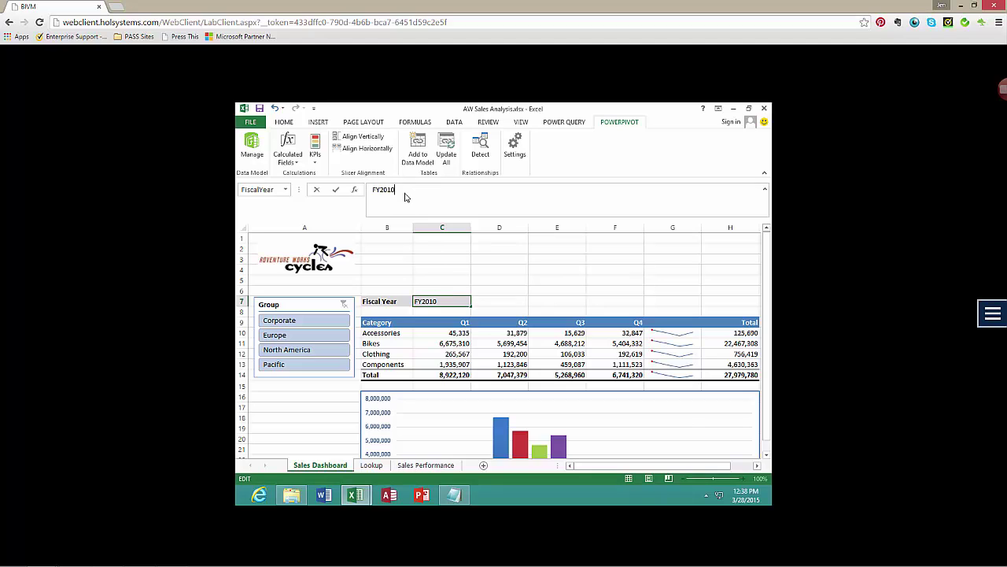
key("Return")
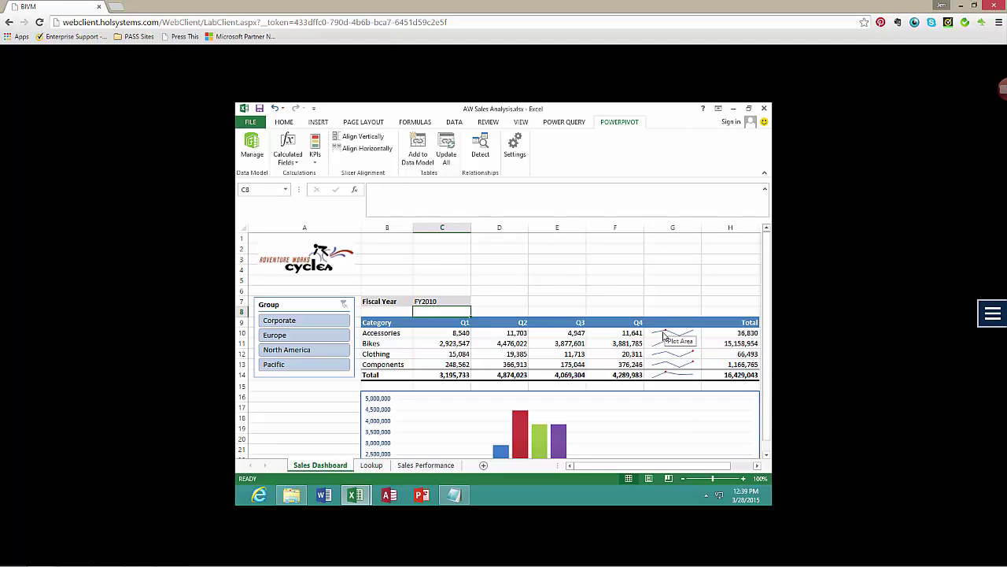
left_click(300, 350)
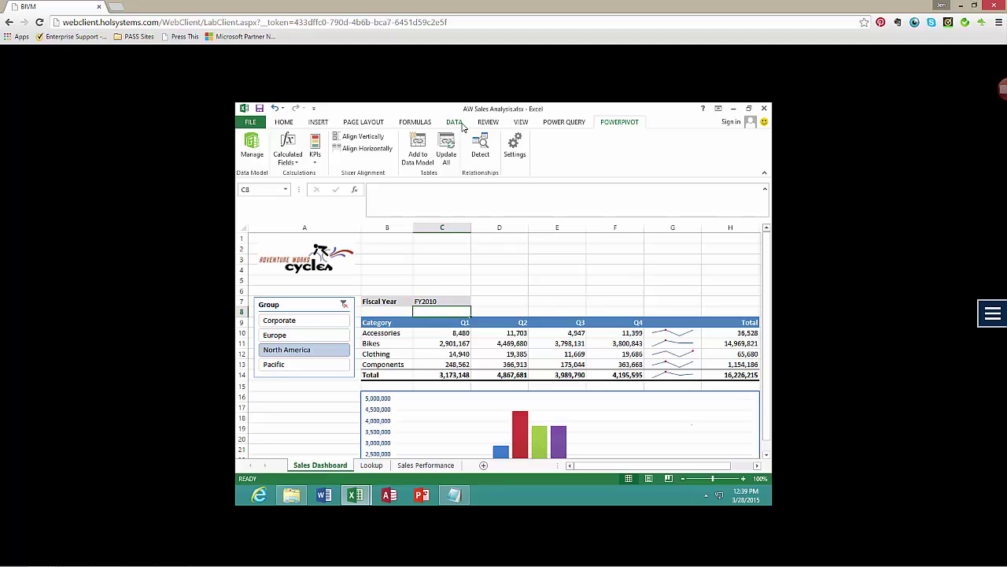
Hide the gridlines and headings on the Sales Dashboard sheet and save the workbook.
left_click(521, 123)
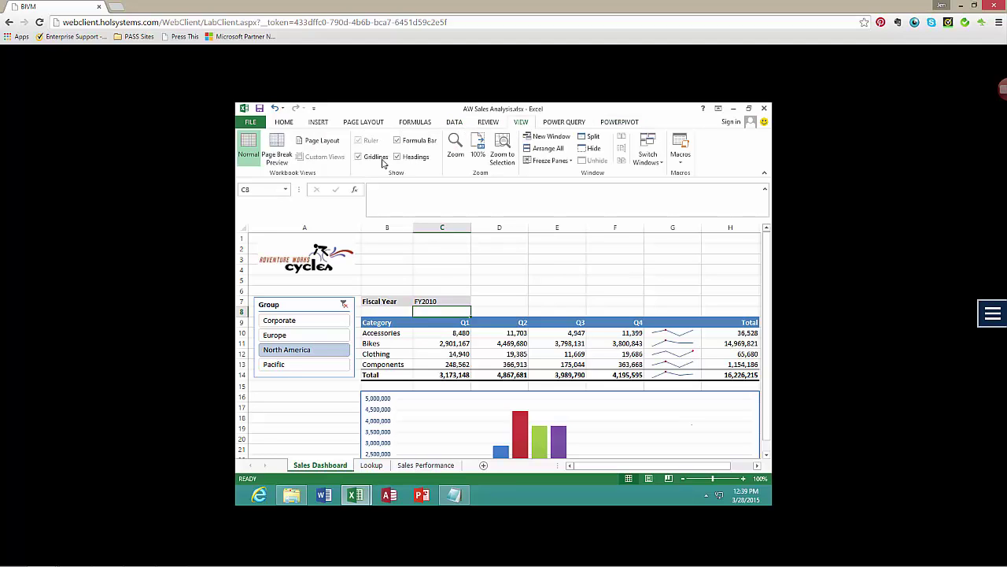
left_click(358, 157)
left_click(398, 157)
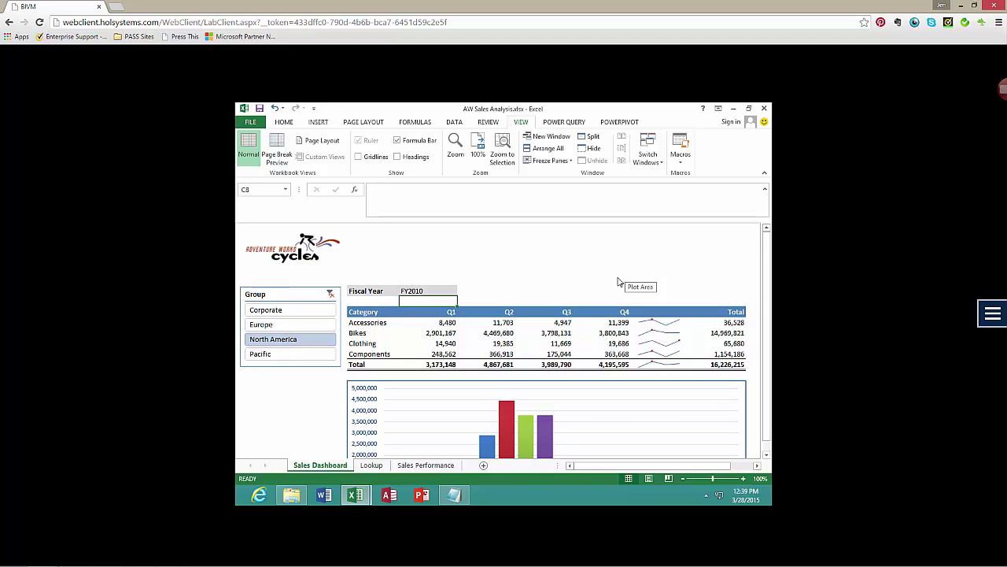
left_click(259, 108)
left_click(252, 123)
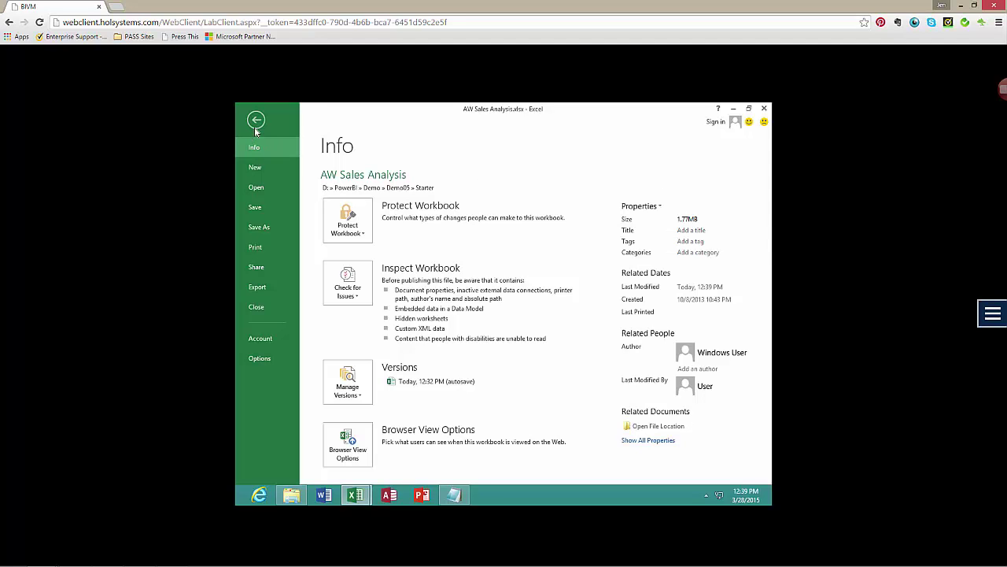
key("Escape")
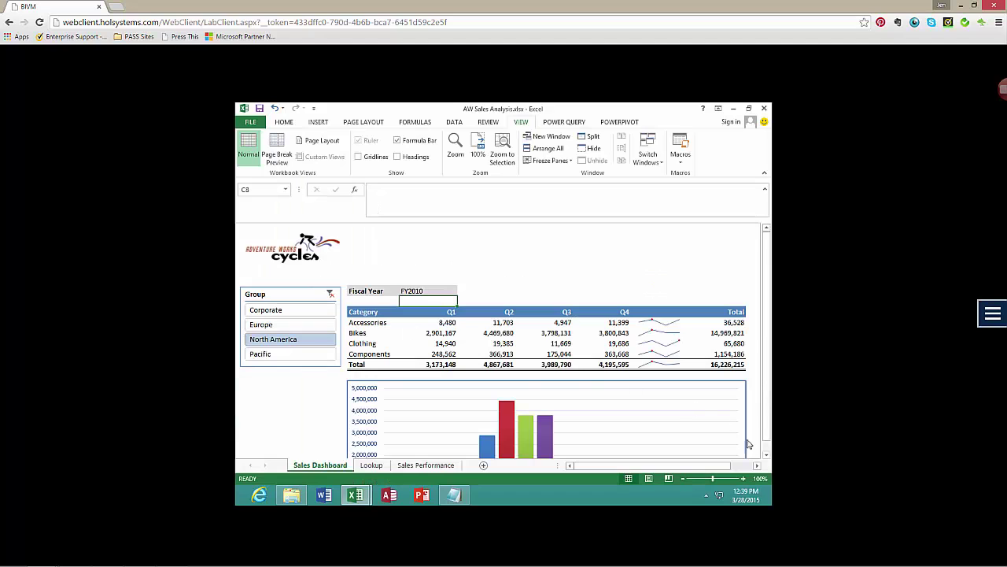
scroll(765, 454, "down", 1)
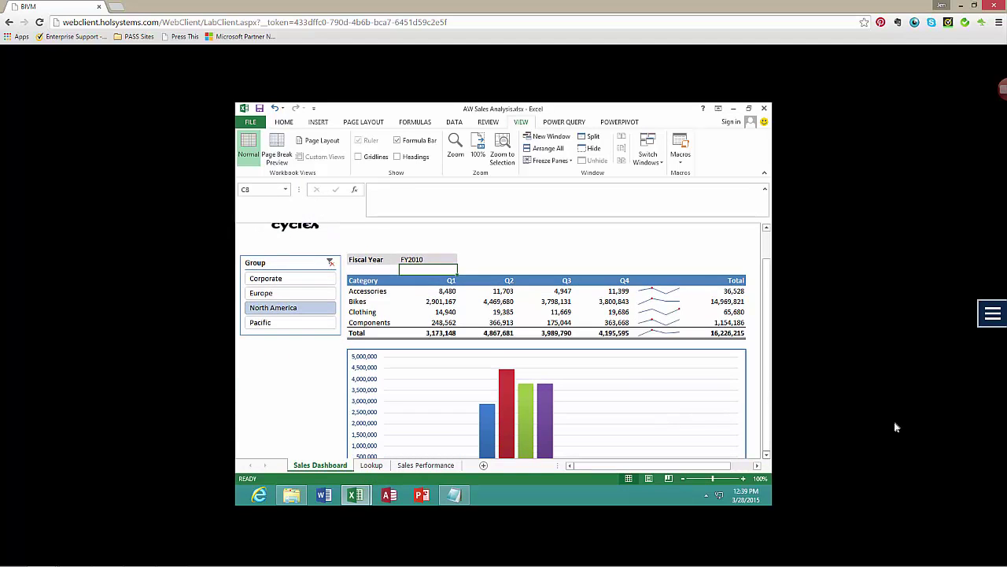